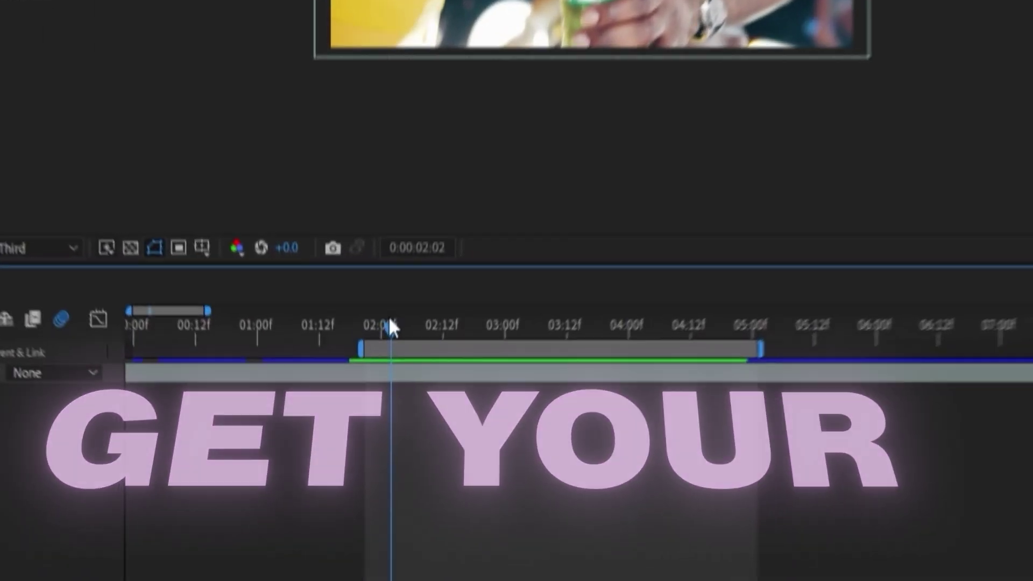
Split the IMG_3112.mp4 layer just after the three-second mark
{"action": "left_click_drag", "start_coordinate": [415, 437], "coordinate": [465, 437]}
{"action": "left_click_drag", "start_coordinate": [458, 306], "coordinate": [350, 323]}
{"action": "key", "text": "ctrl+shift+d"}
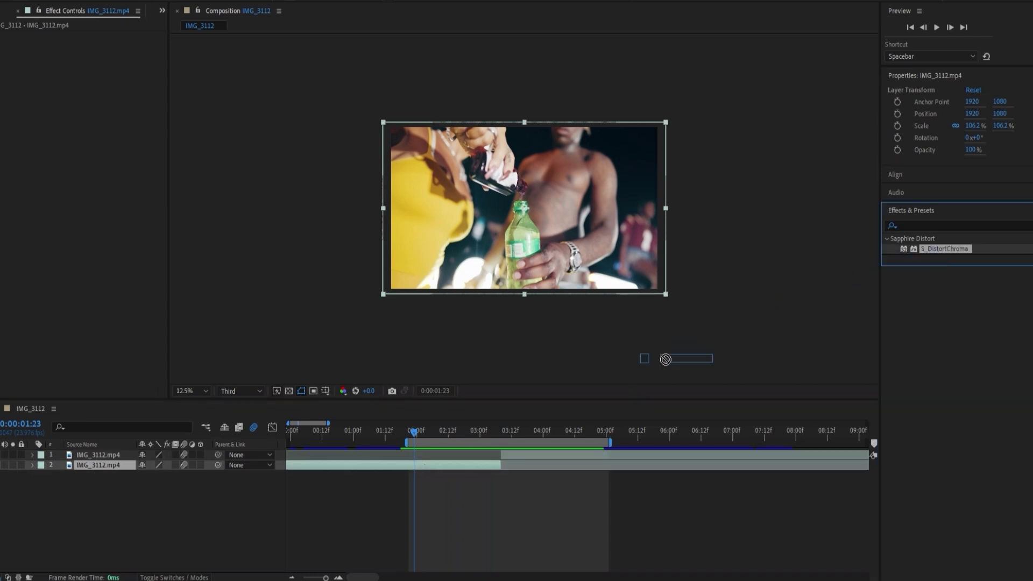
Apply S_DistortChroma to the earlier clip segment with Blur Lens 300, and keyframe its Amount at 0 at 0:00:02:00
{"action": "double_click", "coordinate": [938, 249]}
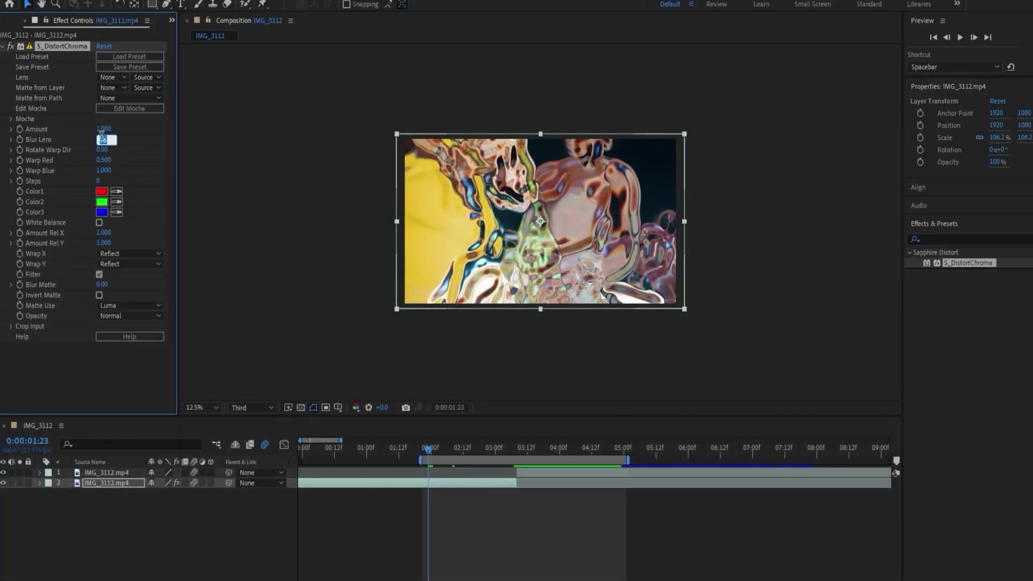
{"action": "type", "text": "300"}
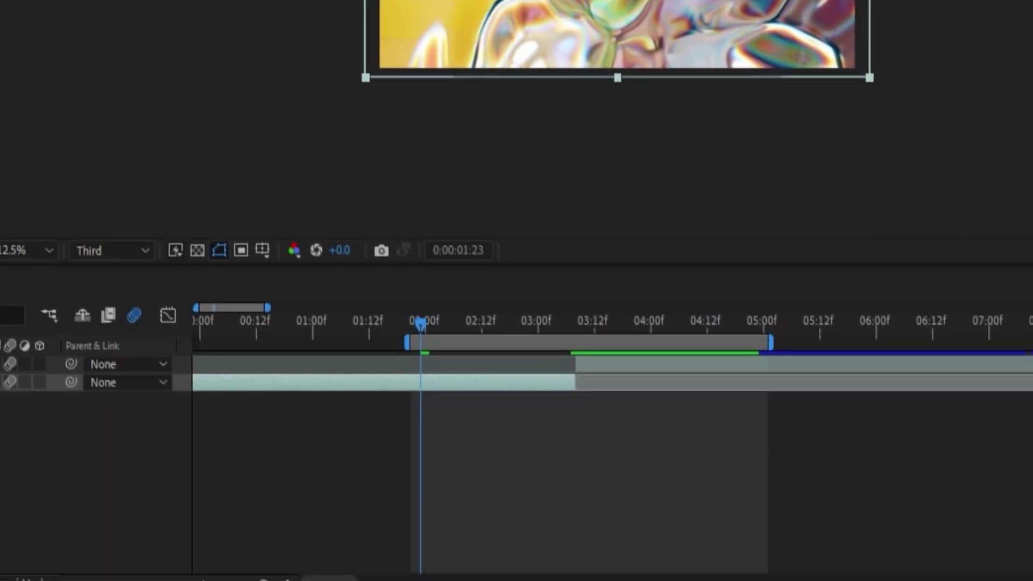
{"action": "left_click_drag", "start_coordinate": [420, 323], "coordinate": [544, 496]}
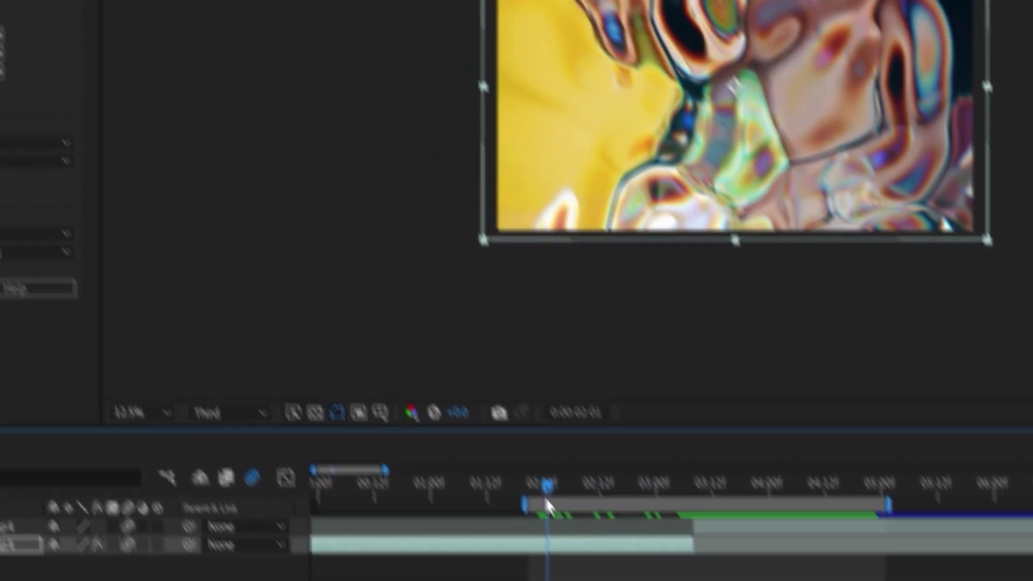
{"action": "left_click", "coordinate": [175, 201]}
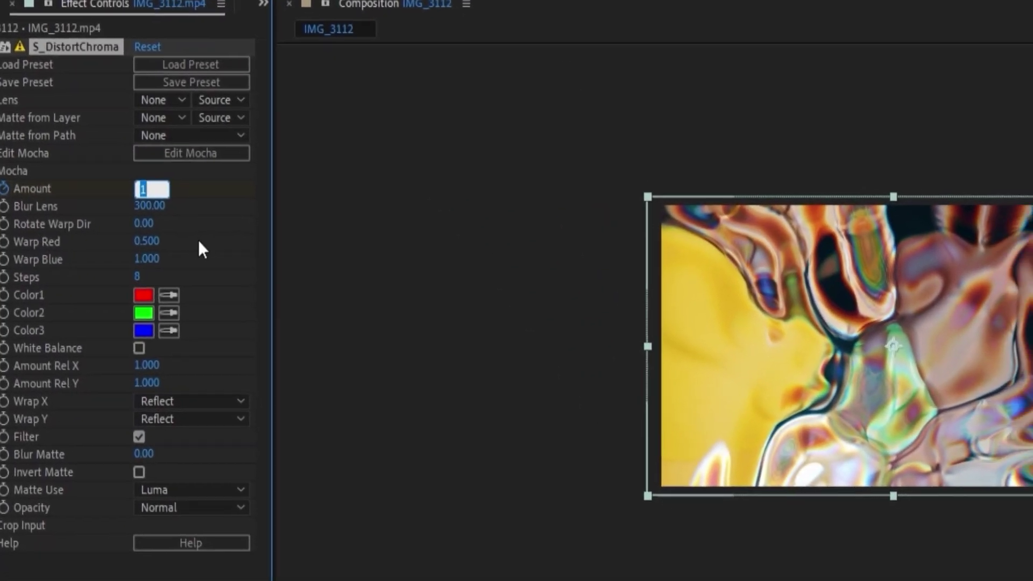
{"action": "type", "text": "0"}
{"action": "key", "text": "Return"}
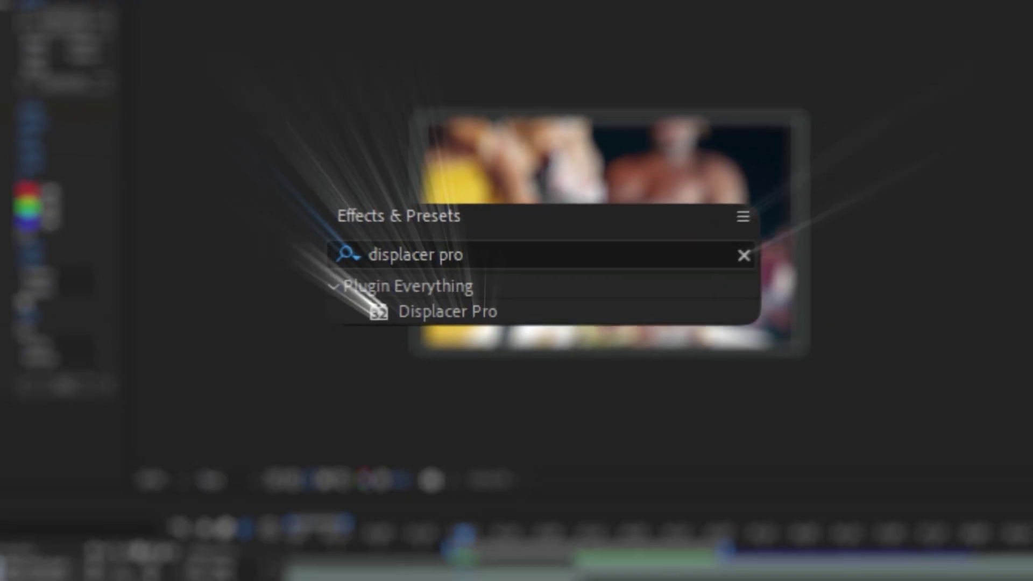
Find the Displacer Pro effect and apply it to the earlier clip segment
{"action": "left_click", "coordinate": [1017, 156]}
{"action": "type", "text": "displacer p"}
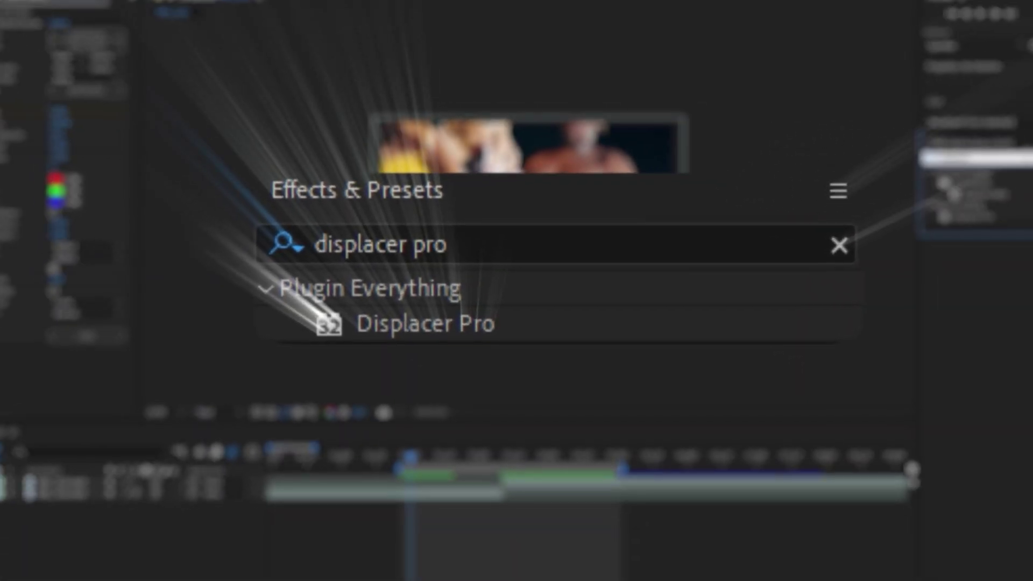
{"action": "type", "text": "ro"}
{"action": "key", "text": "Return"}
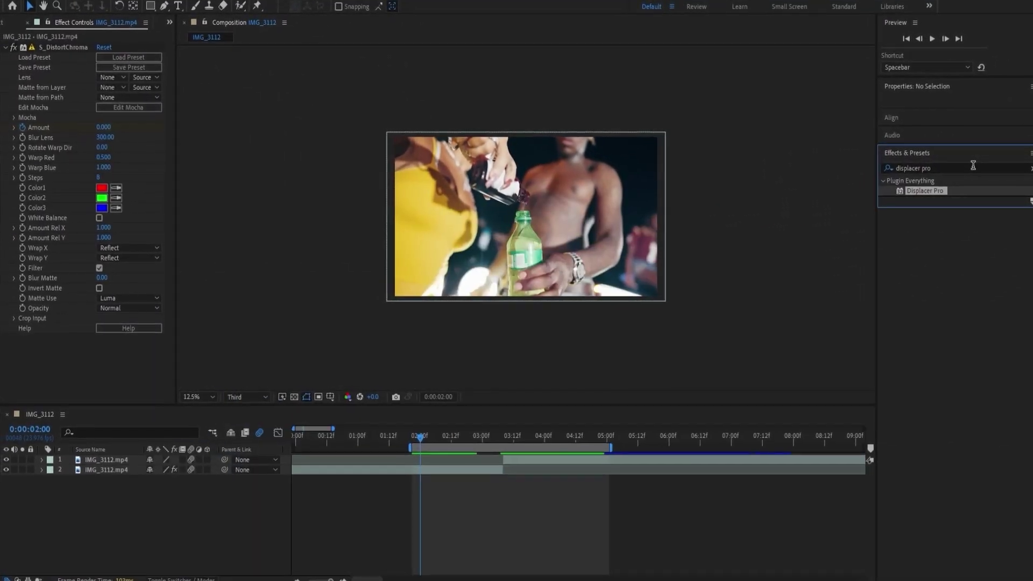
{"action": "left_click", "coordinate": [495, 477]}
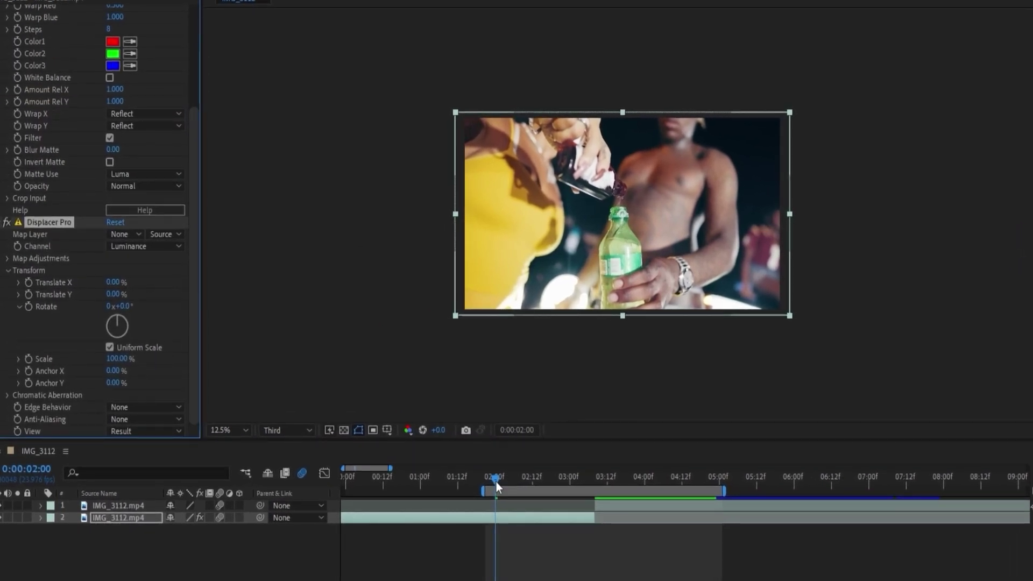
Keyframe Displacer Pro's Translate X at 69% at 0:00:03:07 and set its Edge Behavior to Mirror Repeat
{"action": "left_click", "coordinate": [495, 482]}
{"action": "left_click_drag", "start_coordinate": [498, 488], "coordinate": [588, 494]}
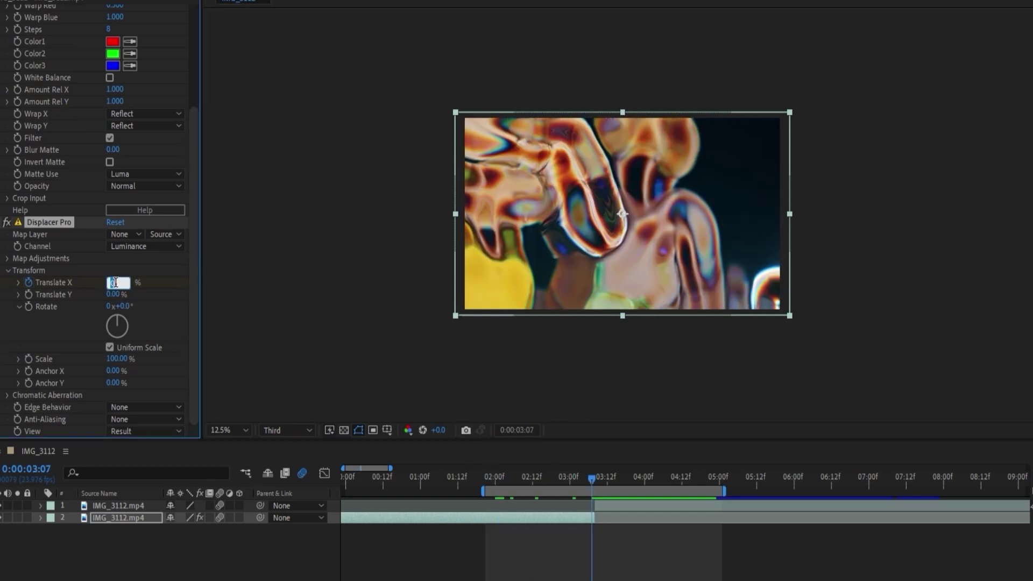
{"action": "type", "text": "69"}
{"action": "left_click", "coordinate": [168, 324]}
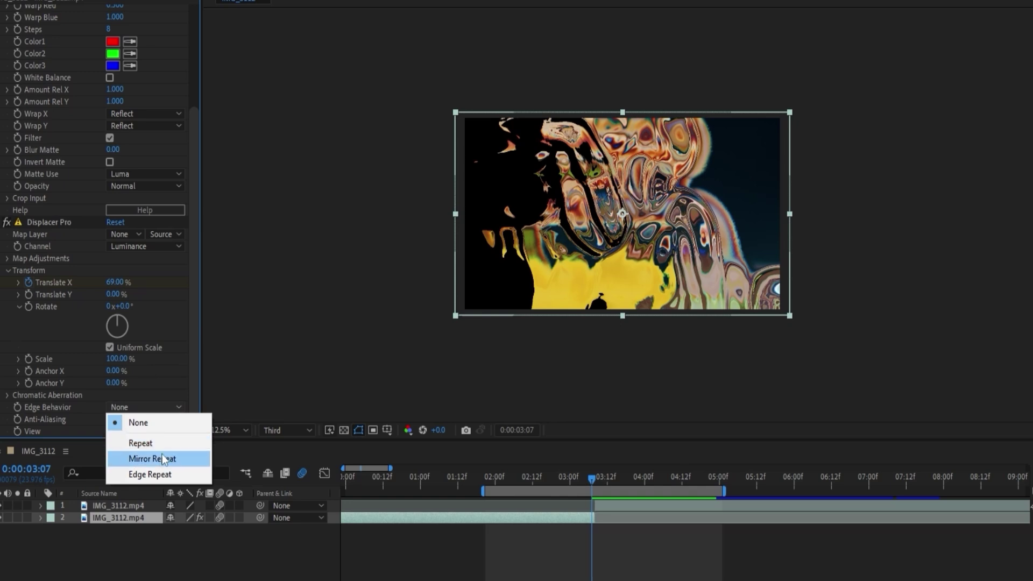
{"action": "left_click", "coordinate": [163, 459]}
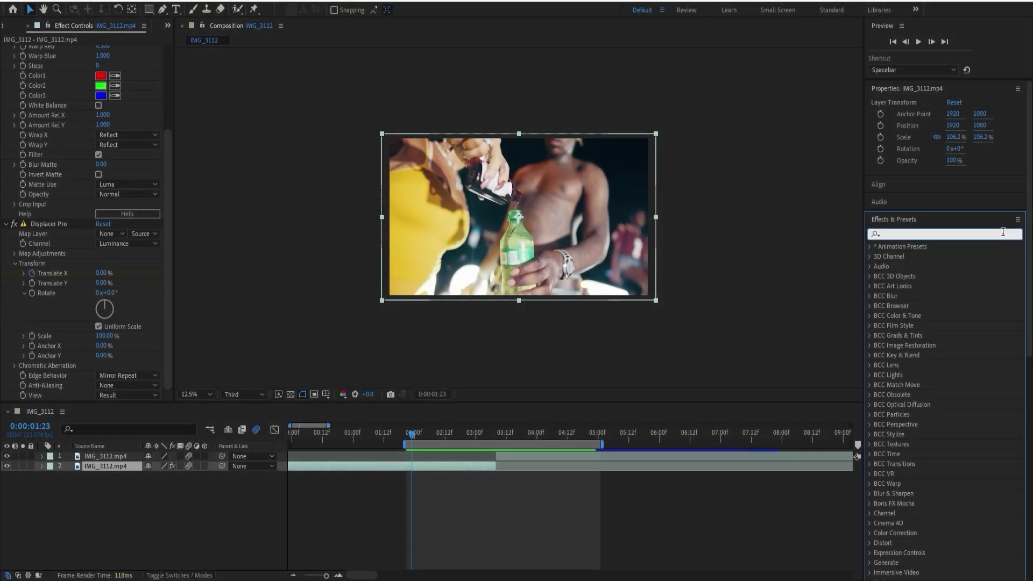
Apply Brightness & Contrast to the earlier clip segment and enable keyframing for Brightness and Contrast at 0:00:01:23
{"action": "type", "text": "brightness"}
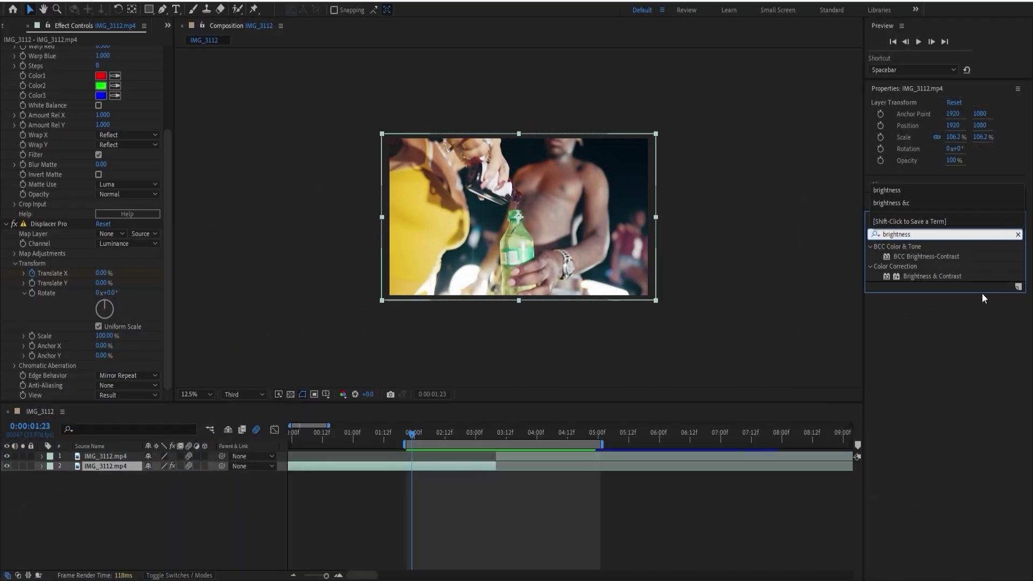
{"action": "left_click_drag", "start_coordinate": [977, 276], "coordinate": [226, 362]}
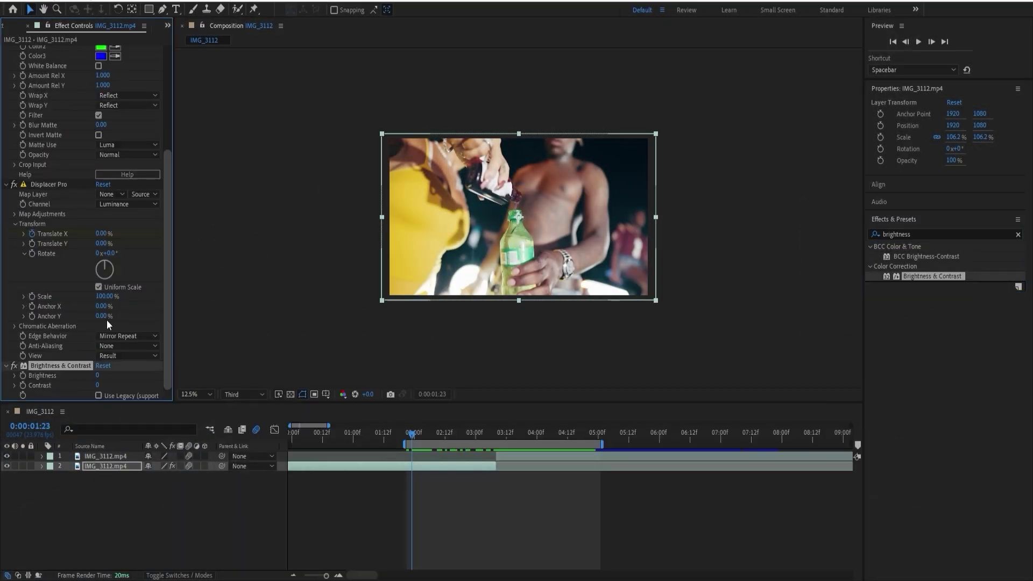
{"action": "left_click", "coordinate": [23, 376]}
{"action": "left_click", "coordinate": [24, 385]}
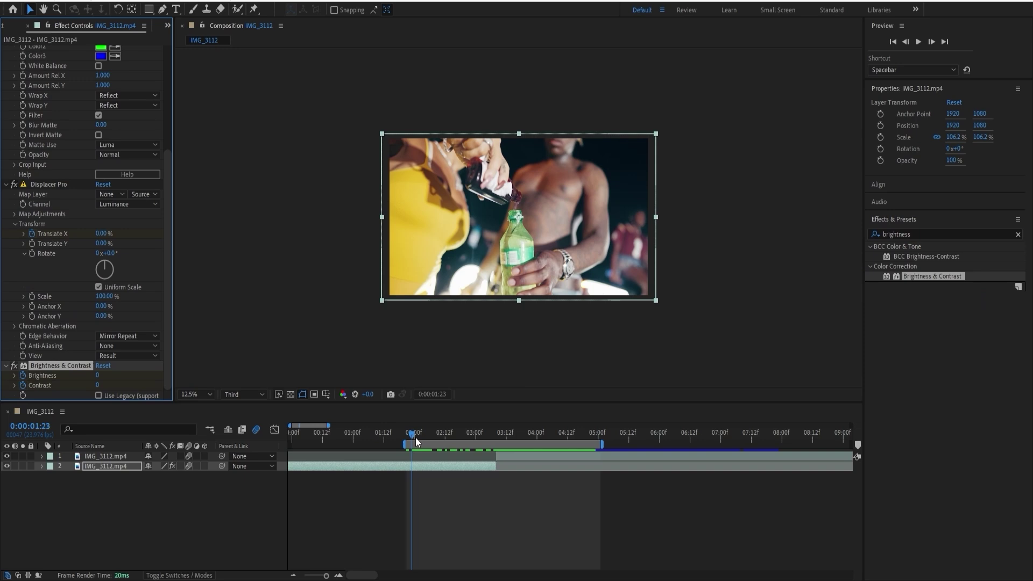
Keyframe Brightness at -29 and Contrast at 100 at 0:00:03:07
{"action": "left_click_drag", "start_coordinate": [415, 437], "coordinate": [493, 440]}
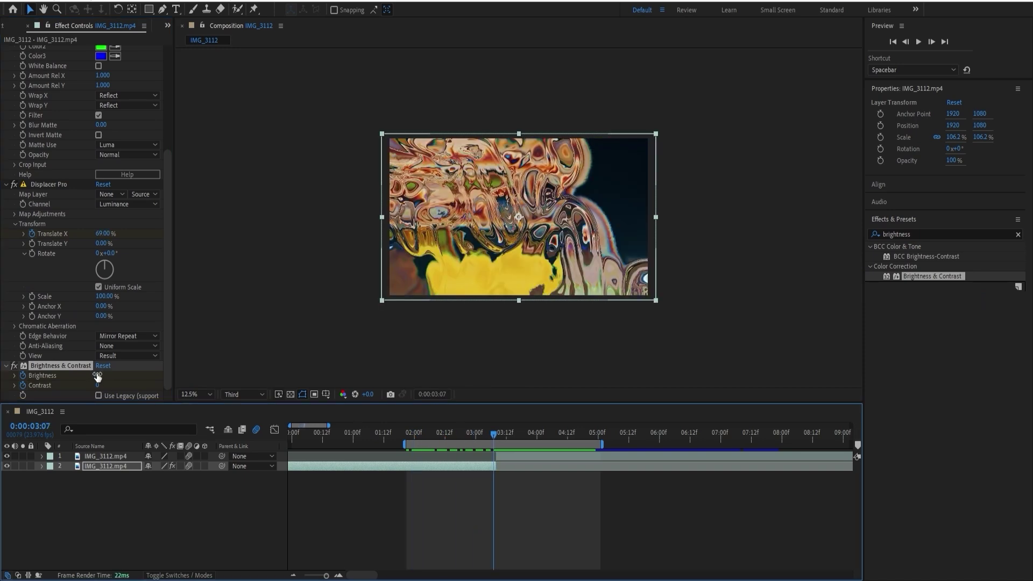
{"action": "left_click_drag", "start_coordinate": [98, 377], "coordinate": [197, 384]}
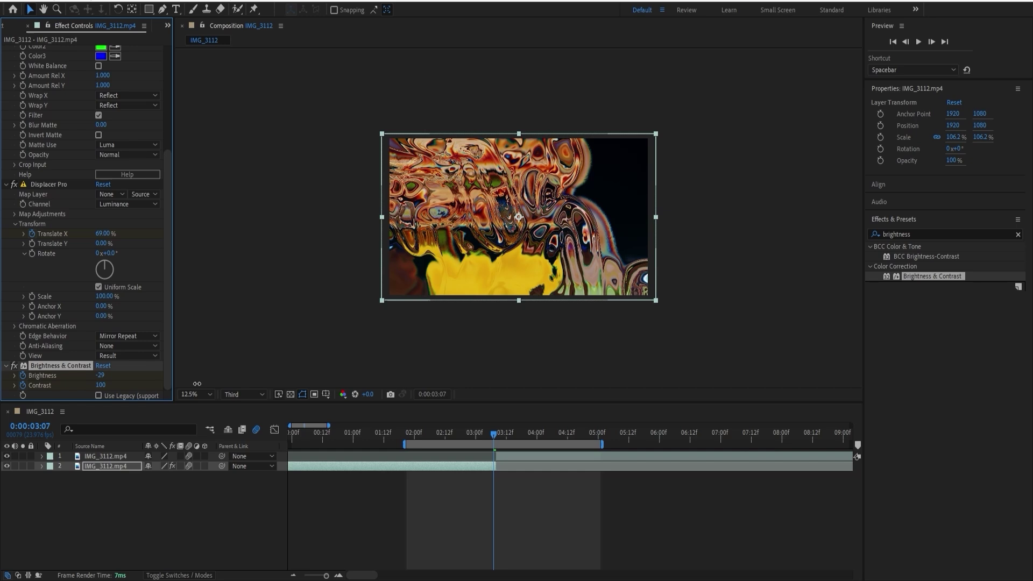
{"action": "left_click", "coordinate": [494, 451]}
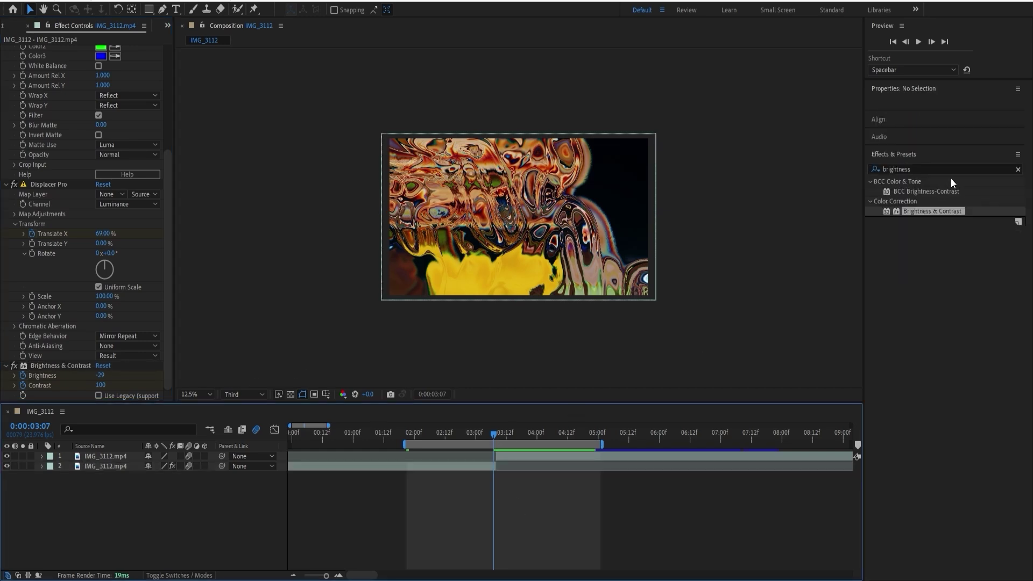
Apply uni.Chromatic Aberration to the earlier clip segment and keyframe its Master Distortion at 2.50 at 0:00:03:07
{"action": "left_click", "coordinate": [1019, 169]}
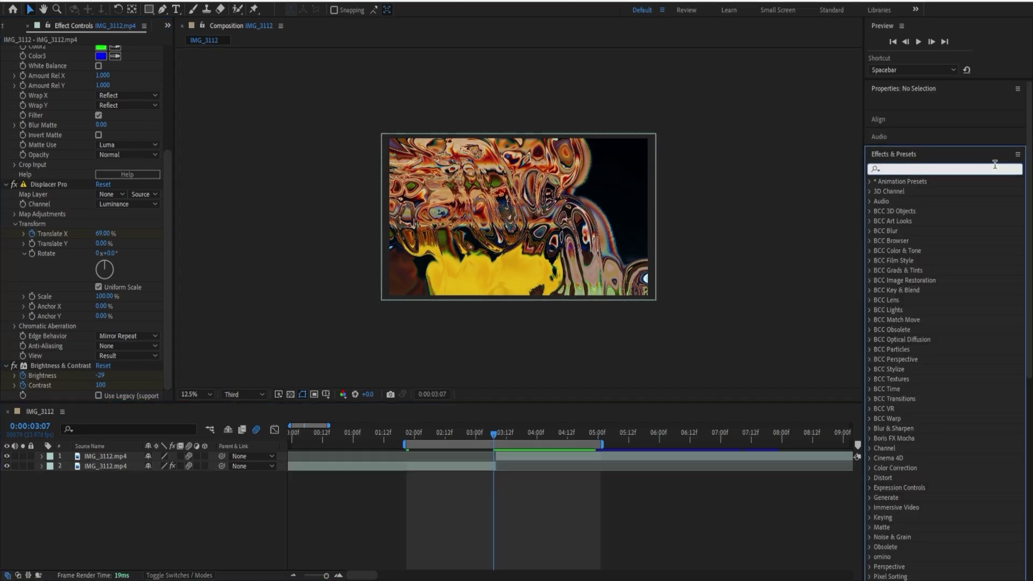
{"action": "type", "text": "chromatic aberration"}
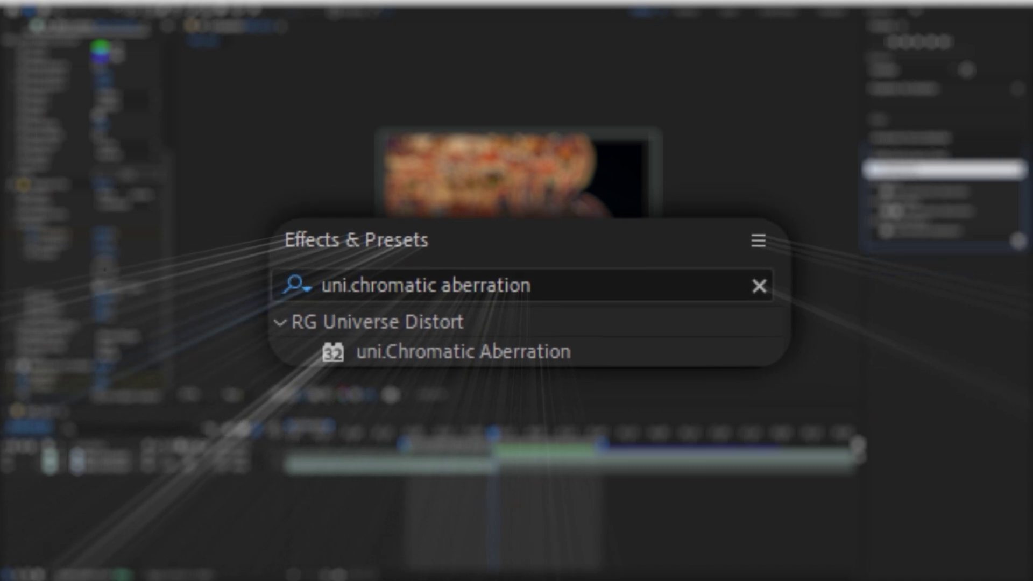
{"action": "left_click", "coordinate": [933, 231]}
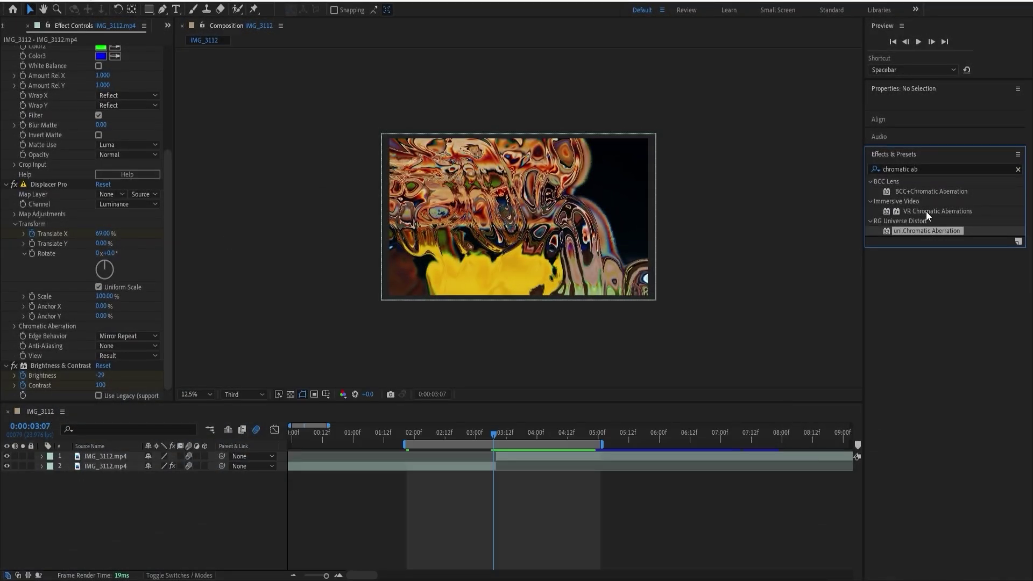
{"action": "left_click", "coordinate": [467, 467]}
{"action": "double_click", "coordinate": [927, 295]}
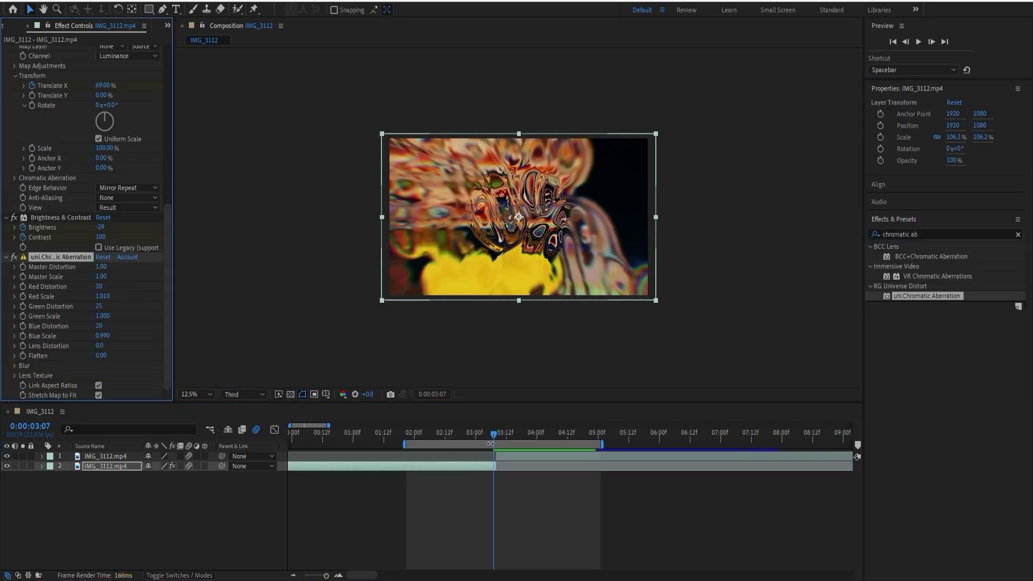
{"action": "left_click_drag", "start_coordinate": [467, 434], "coordinate": [492, 439]}
{"action": "key", "text": "Return"}
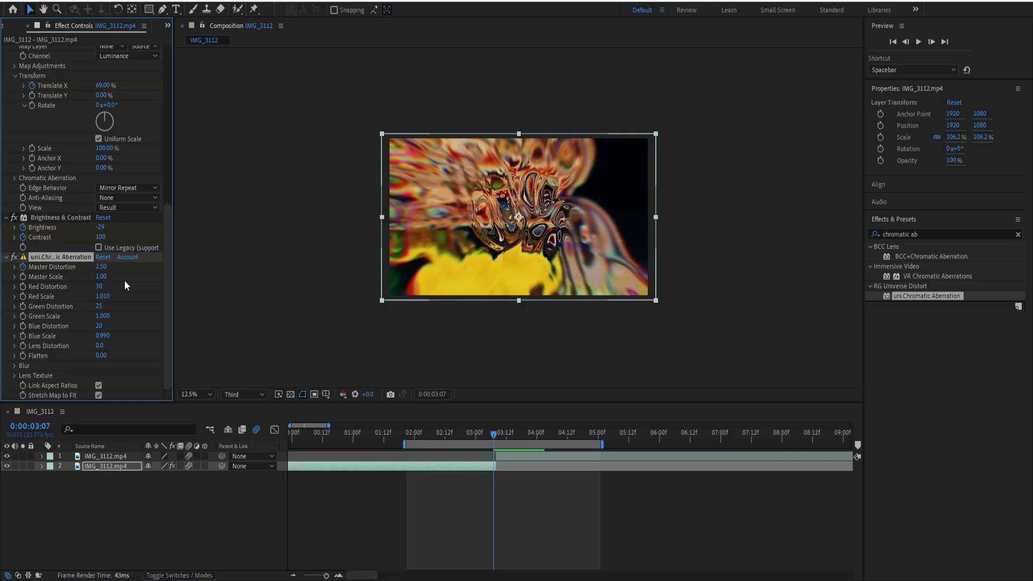
Enable keyframing for the chromatic aberration's Edge Blur and Radial Blur, and set both to 0 at 0:00:02:00
{"action": "left_click", "coordinate": [14, 366]}
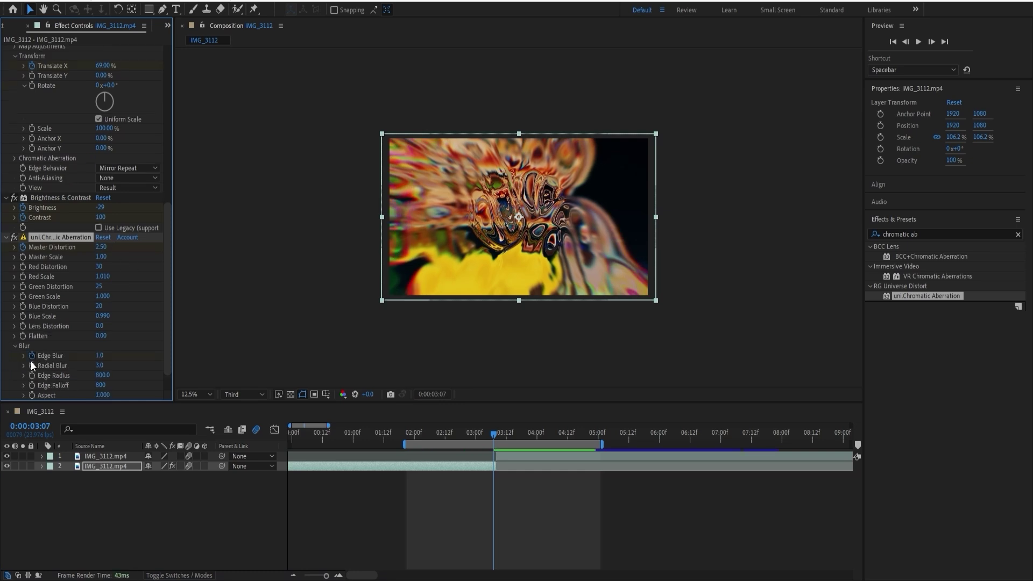
{"action": "left_click_drag", "start_coordinate": [495, 434], "coordinate": [415, 441]}
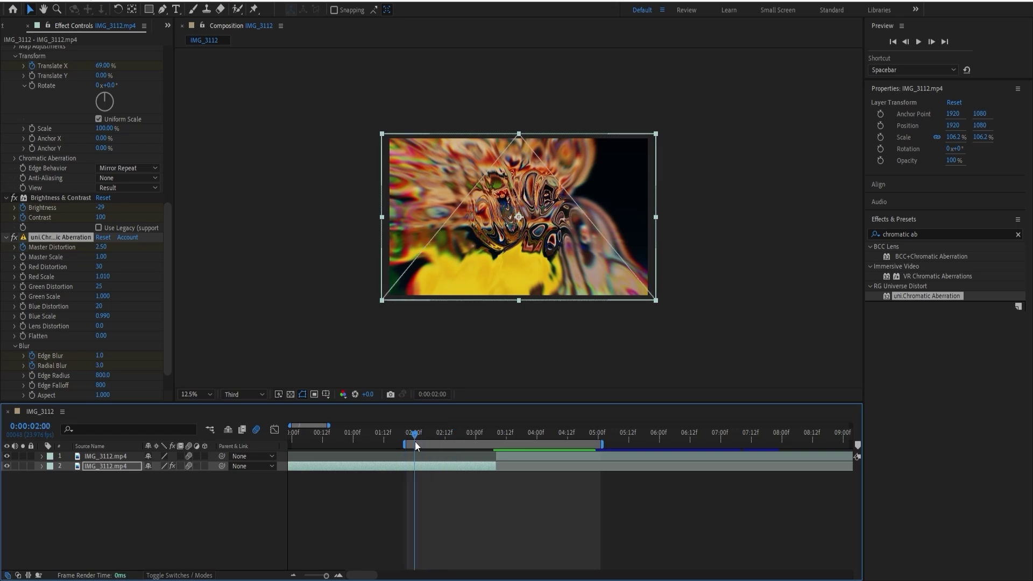
{"action": "type", "text": "0"}
{"action": "left_click", "coordinate": [111, 367]}
{"action": "type", "text": "0"}
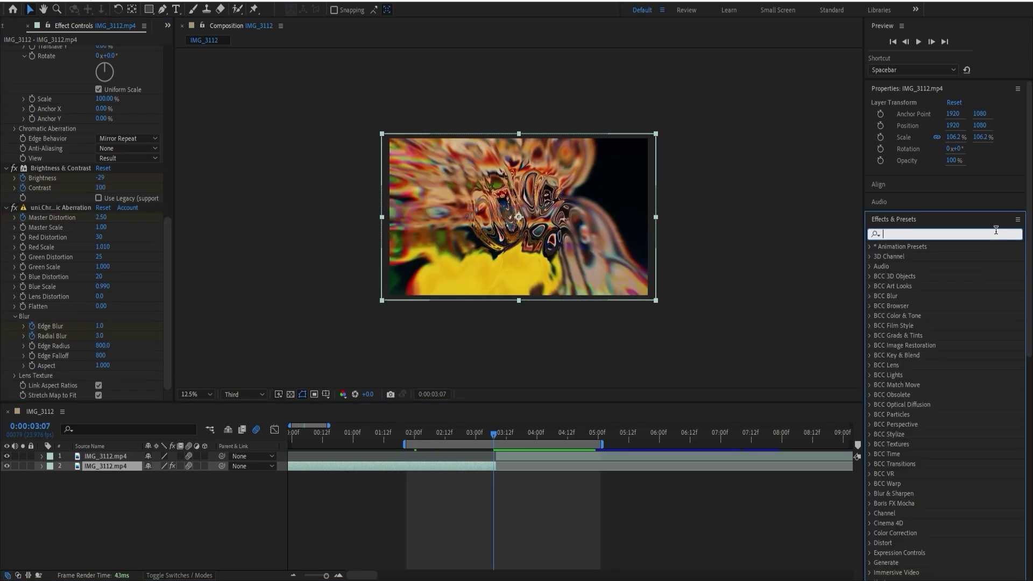
Apply S_Shake to the earlier clip segment and keyframe its Amplitude from 0 at 0:00:02:00 to 2 at 0:00:03:07
{"action": "type", "text": "s_shake"}
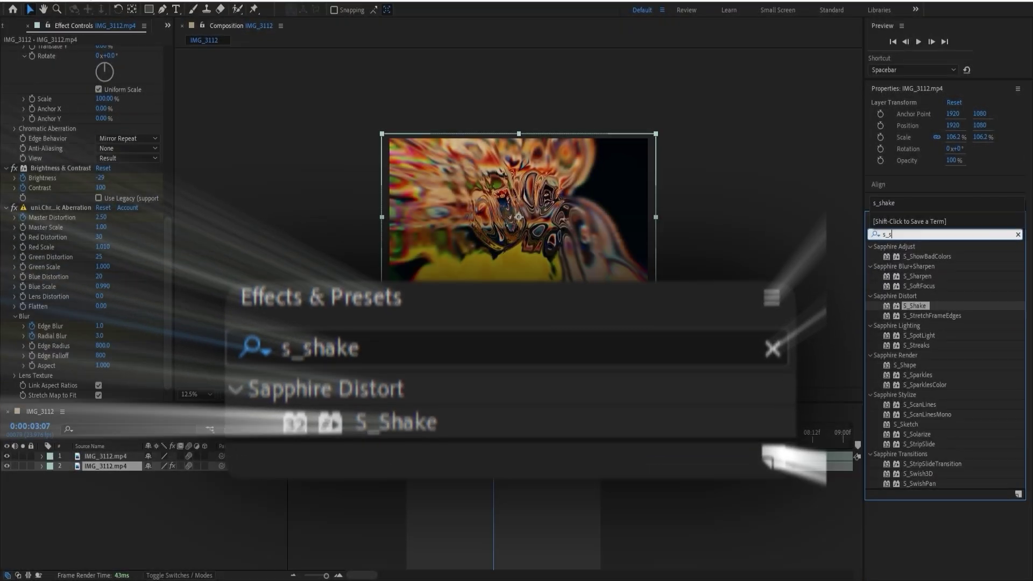
{"action": "key", "text": "Return"}
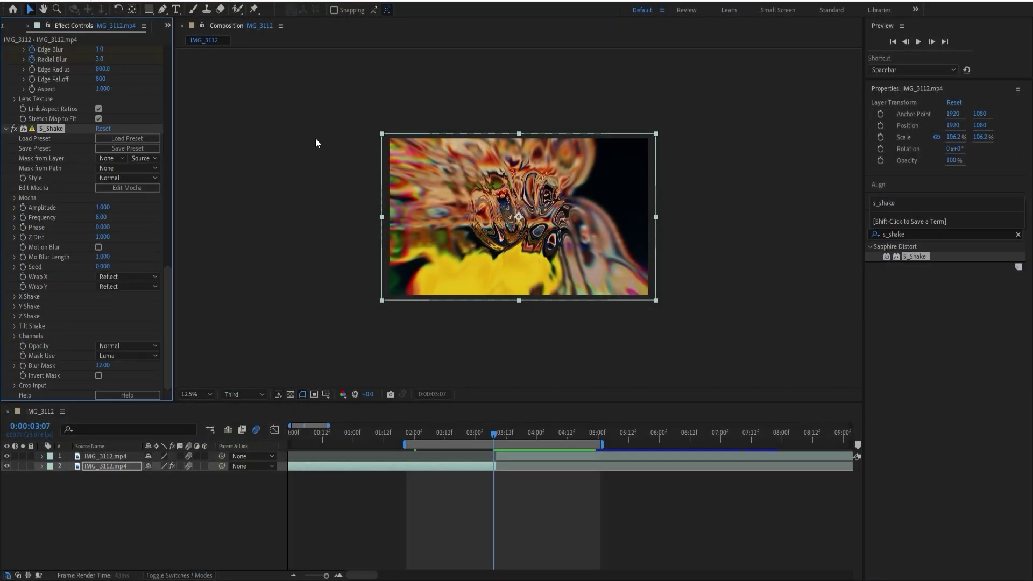
{"action": "left_click_drag", "start_coordinate": [485, 437], "coordinate": [413, 440]}
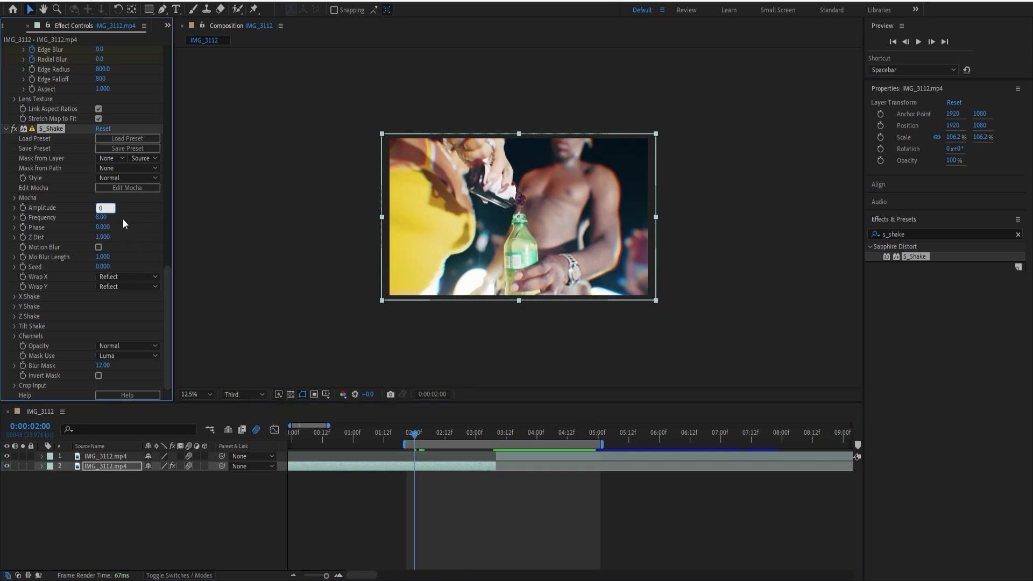
{"action": "key", "text": "Return"}
{"action": "left_click_drag", "start_coordinate": [433, 448], "coordinate": [491, 434]}
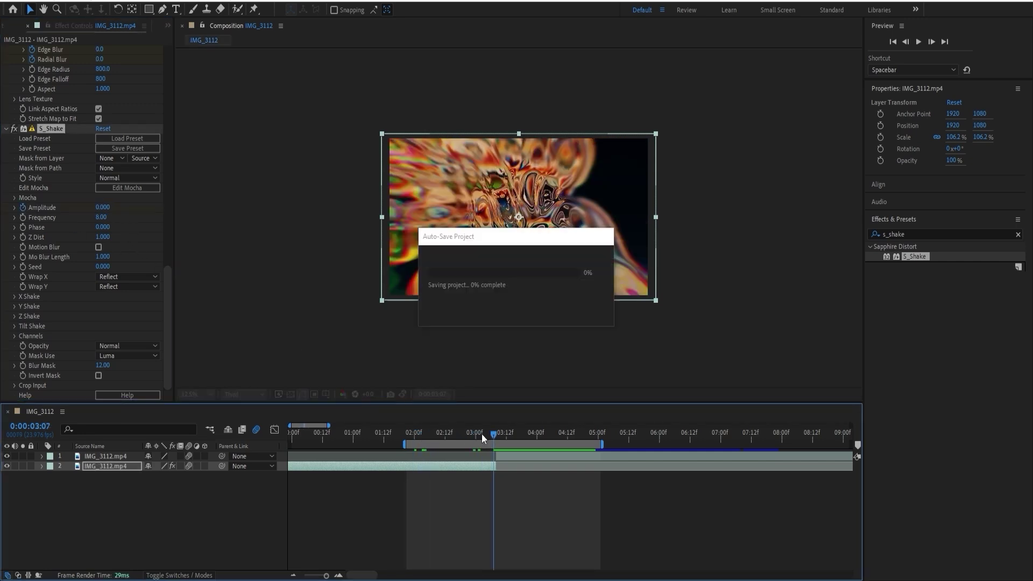
{"action": "key", "text": "Return"}
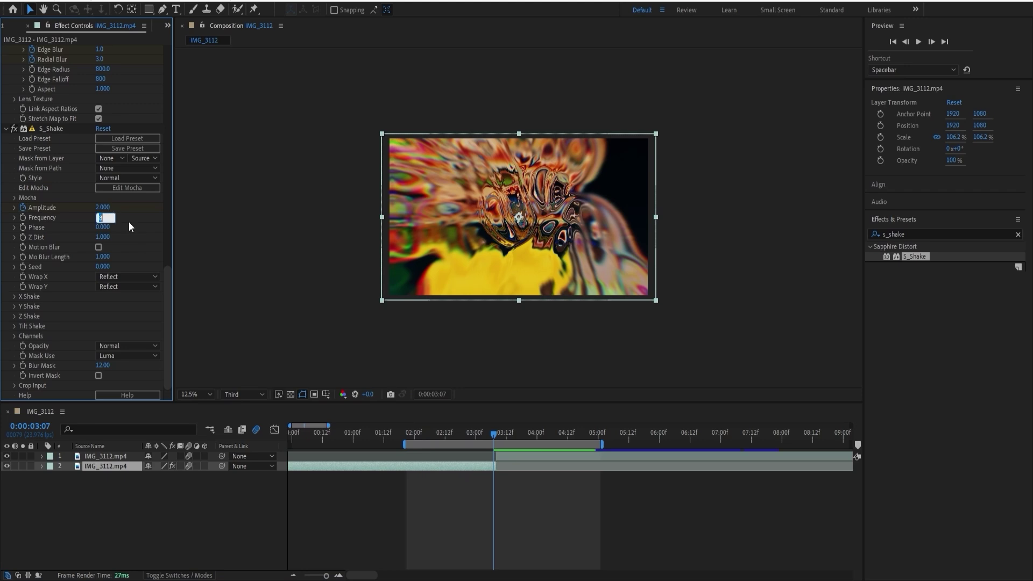
Set S_Shake's Frequency to 12 and enable its Motion Blur
{"action": "type", "text": "12"}
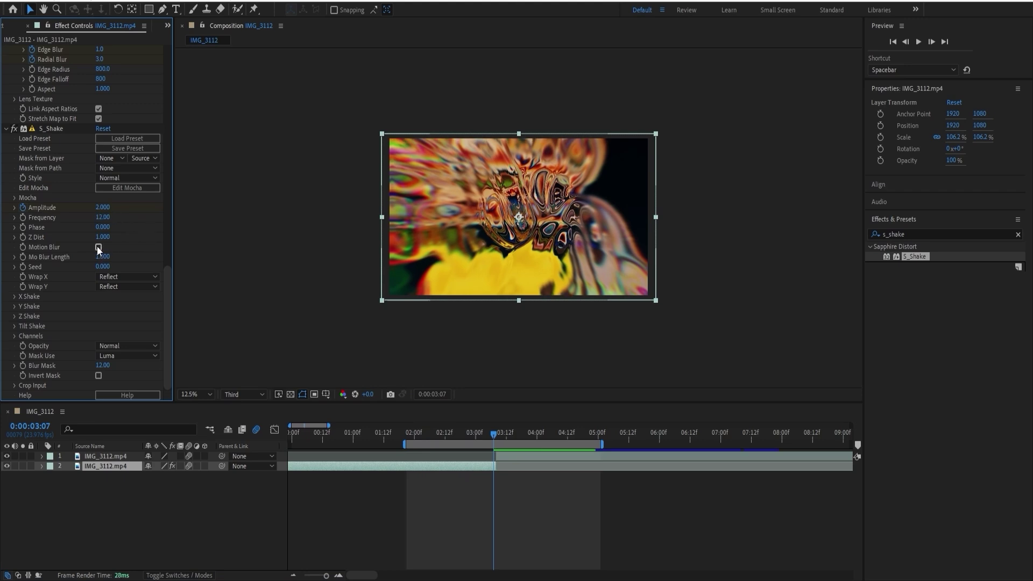
{"action": "left_click", "coordinate": [98, 247]}
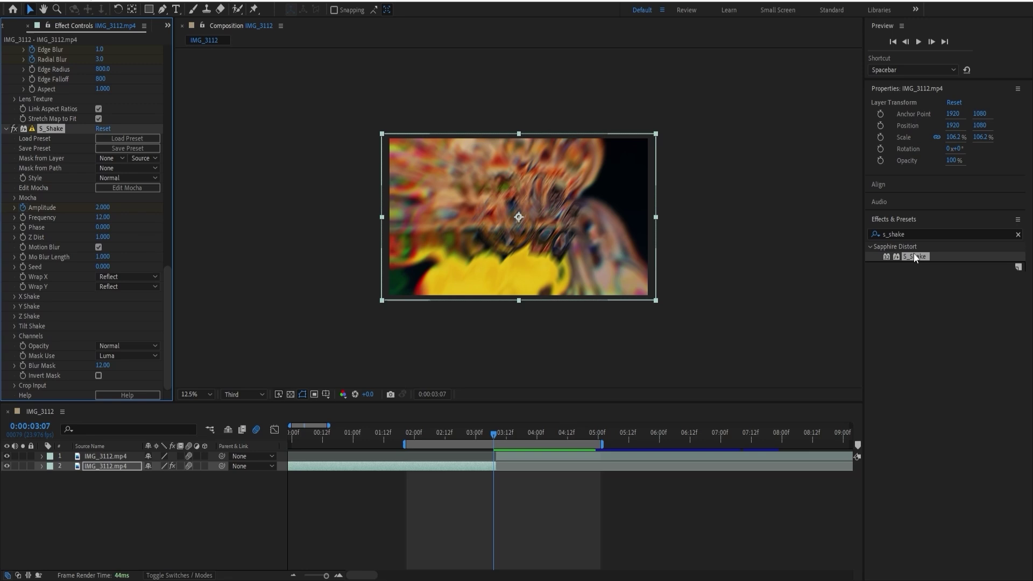
Find the CC Scale Wipe effect and apply it to the earlier clip segment
{"action": "left_click", "coordinate": [1018, 234]}
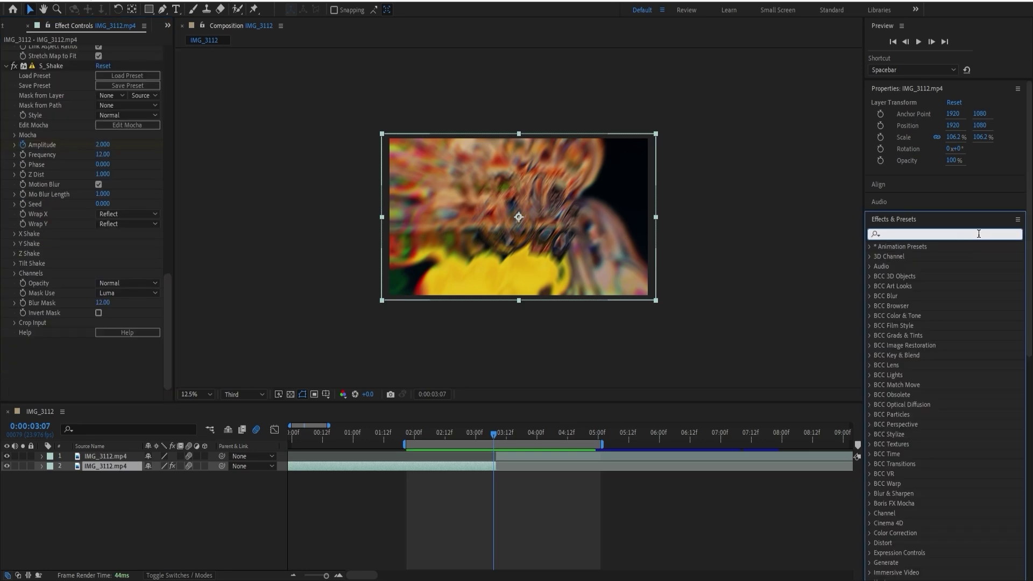
{"action": "type", "text": "cc scale wipe"}
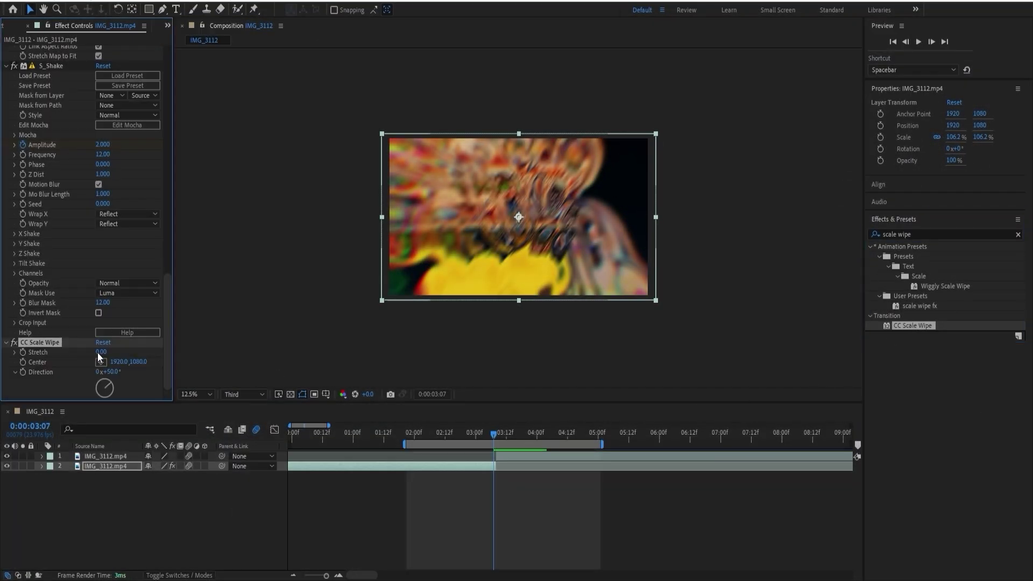
Keyframe CC Scale Wipe's Stretch from 0 at 0:00:02:00 to 12 at 0:00:03:07 on the earlier clip segment
{"action": "key", "text": "Return"}
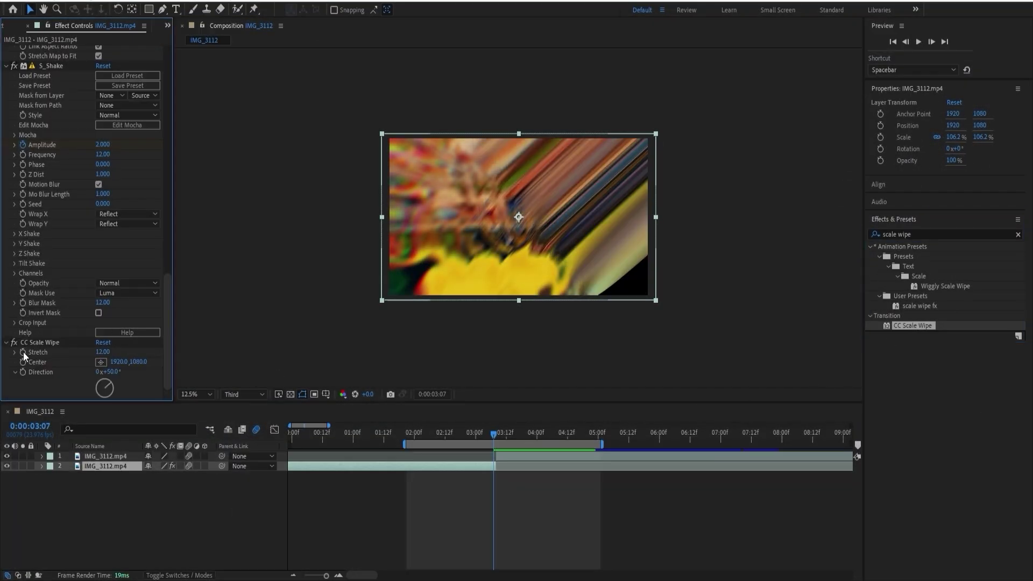
{"action": "left_click_drag", "start_coordinate": [486, 441], "coordinate": [415, 440]}
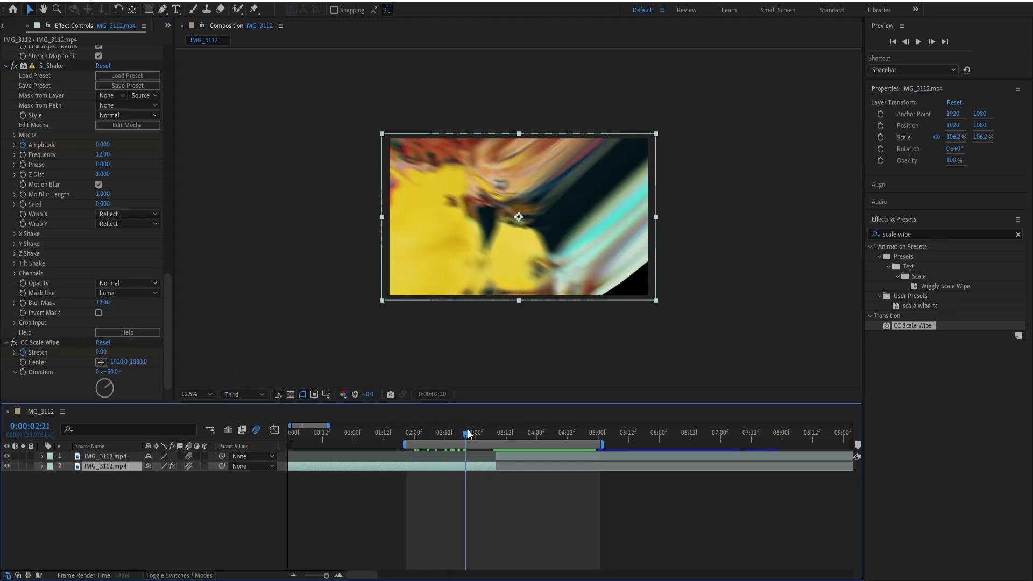
Reveal all keyframed properties of the earlier segment and apply Easy Ease to every effect keyframe
{"action": "key", "text": "u"}
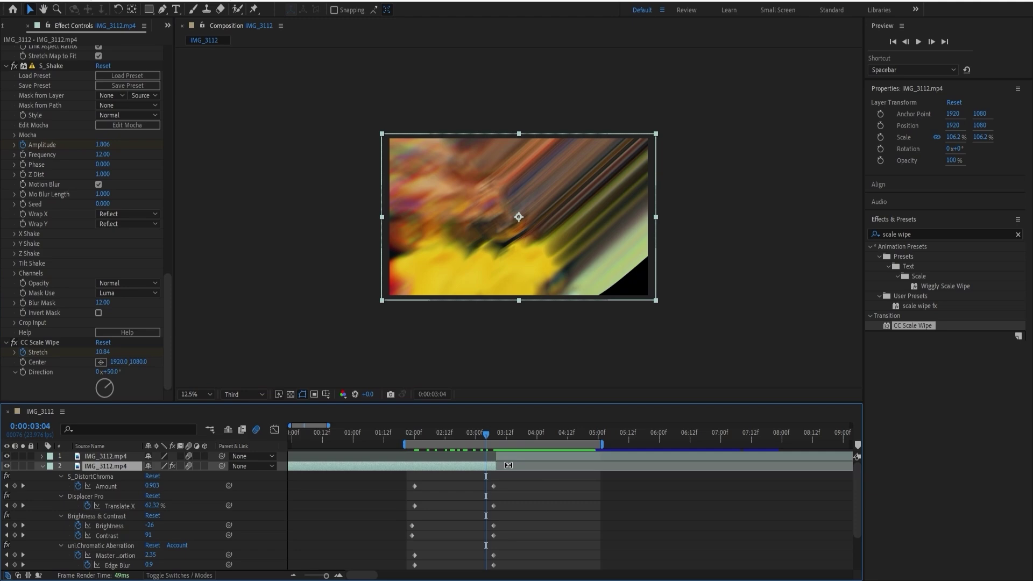
{"action": "scroll", "coordinate": [508, 464], "scroll_direction": "down", "scroll_amount": 1}
{"action": "left_click_drag", "start_coordinate": [508, 457], "coordinate": [389, 571]}
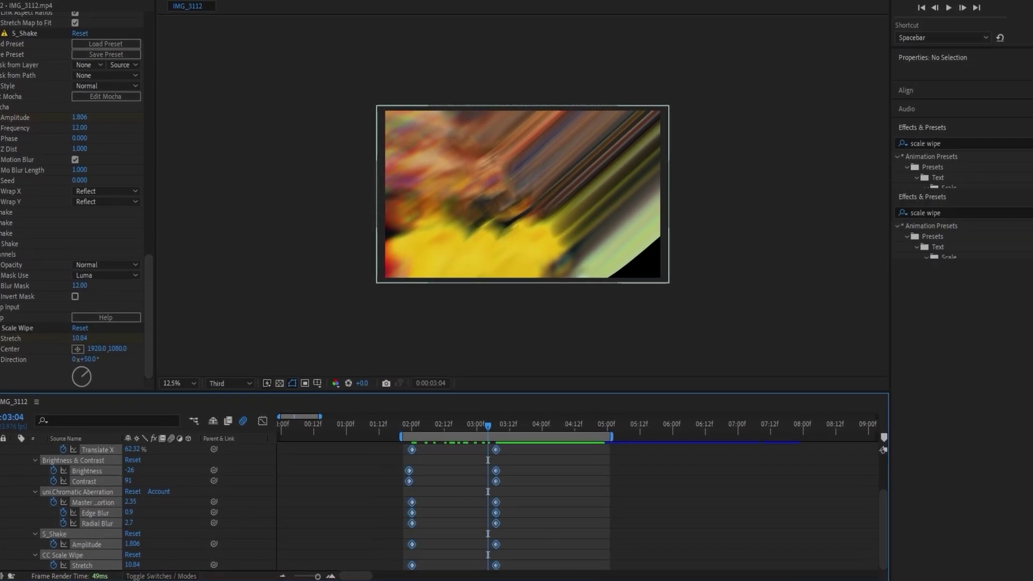
{"action": "scroll", "coordinate": [426, 530], "scroll_direction": "up", "scroll_amount": 2}
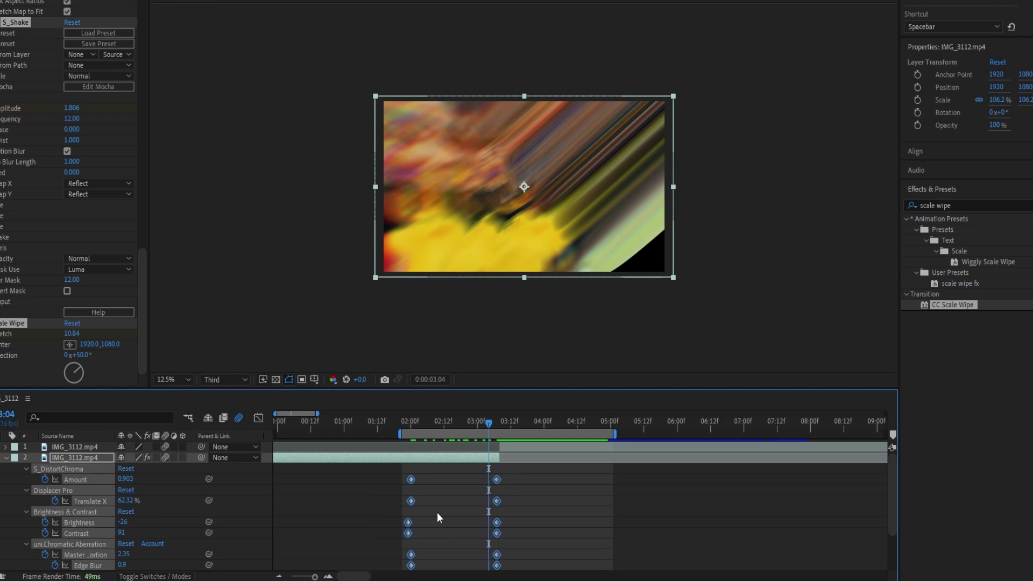
{"action": "key", "text": "F9"}
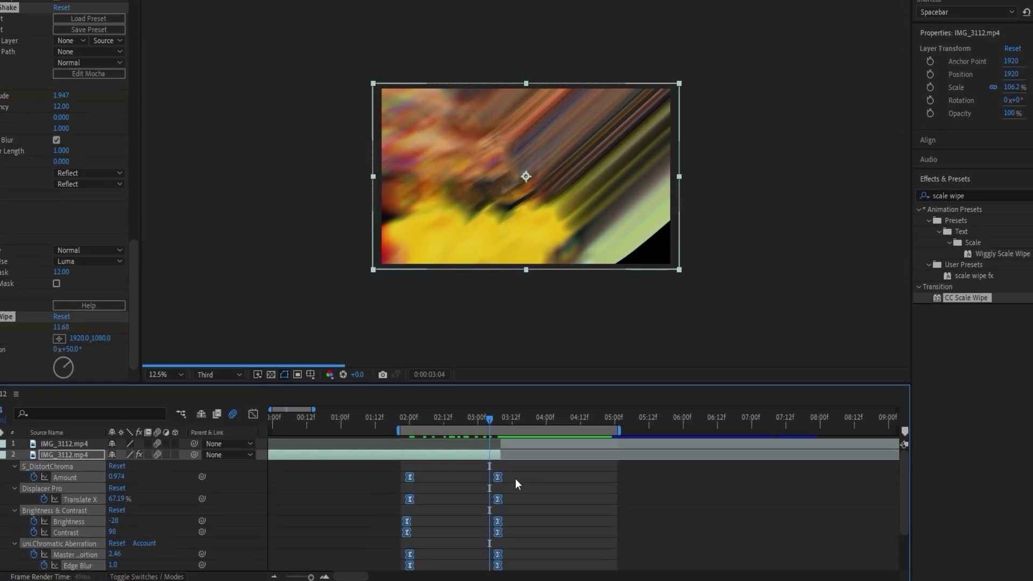
Shape S_DistortChroma's Amount curve in the value graph so it starts slowly and rises steeply into the cut at 0:00:03:07
{"action": "left_click", "coordinate": [520, 474]}
{"action": "left_click", "coordinate": [498, 476]}
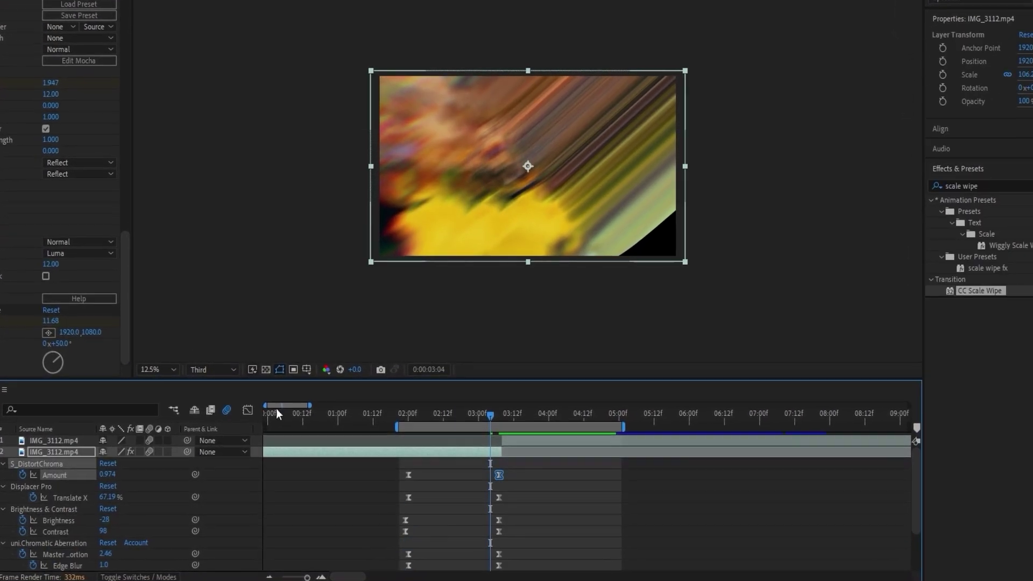
{"action": "left_click", "coordinate": [250, 412]}
{"action": "left_click", "coordinate": [447, 563]}
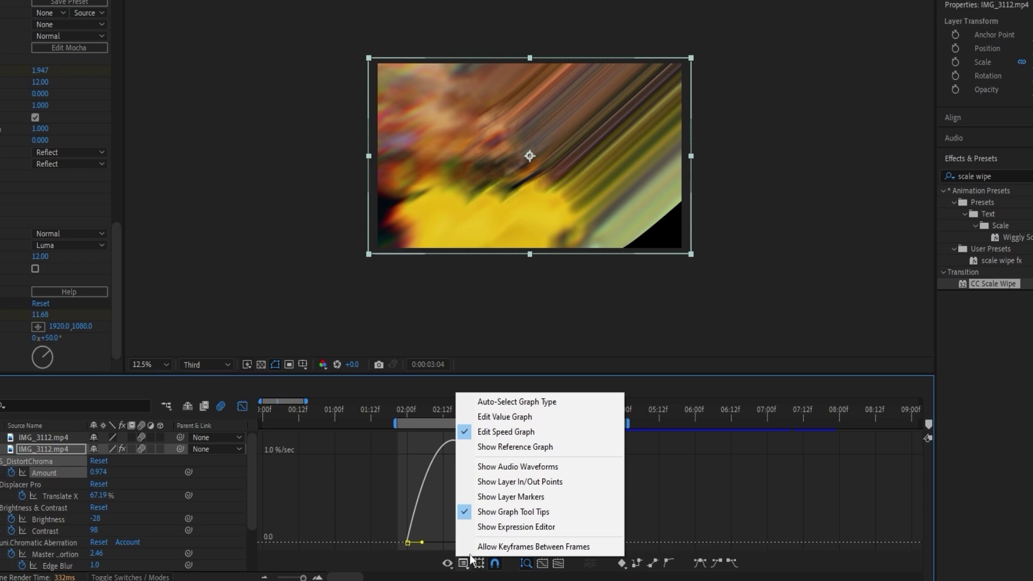
{"action": "left_click", "coordinate": [528, 419]}
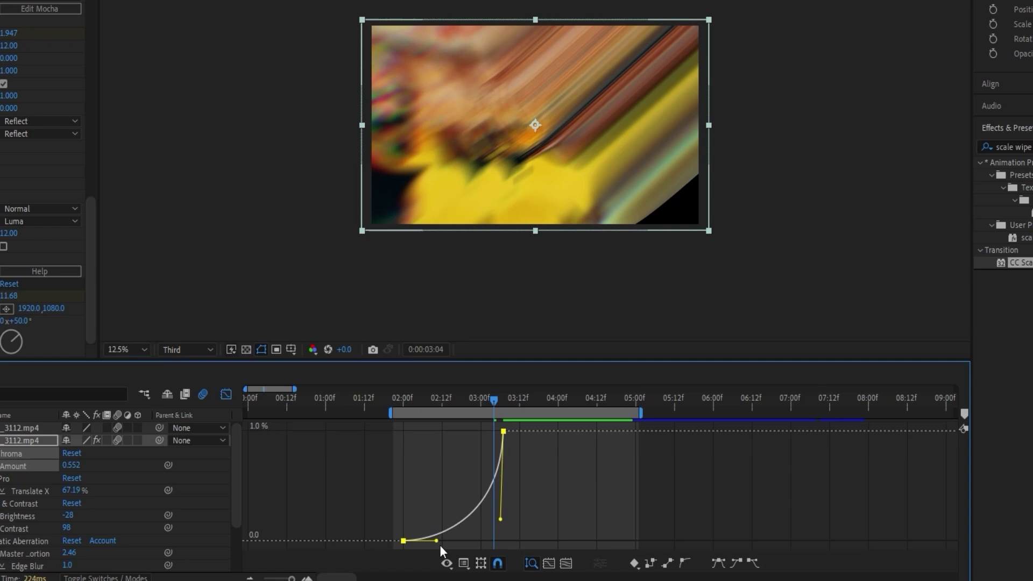
{"action": "left_click_drag", "start_coordinate": [490, 396], "coordinate": [468, 408]}
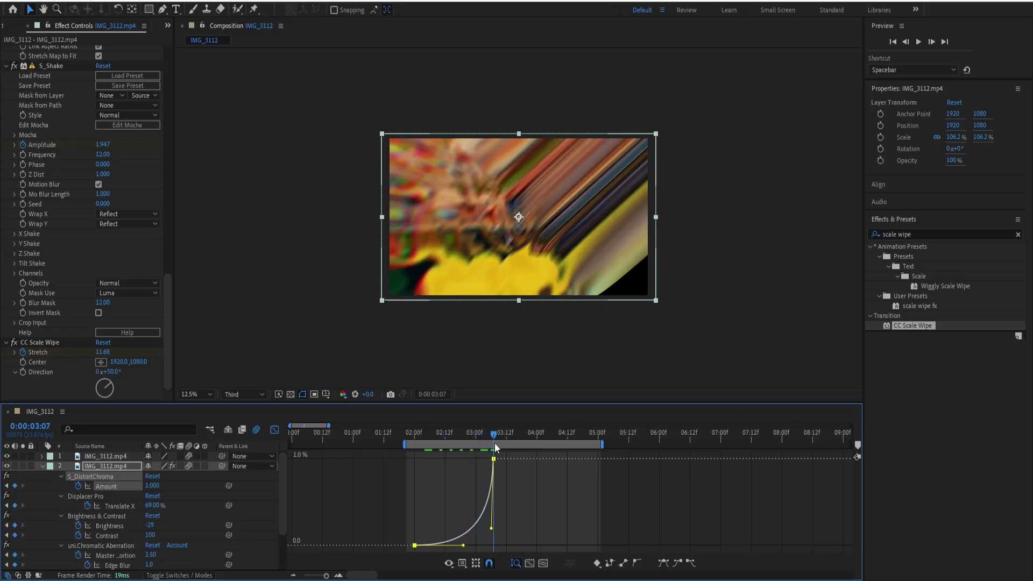
{"action": "left_click_drag", "start_coordinate": [495, 443], "coordinate": [494, 443]}
Give Displacer Pro's Translate X and the Brightness and Contrast value curves the same slow start and steep finish
{"action": "left_click", "coordinate": [277, 431]}
{"action": "left_click_drag", "start_coordinate": [508, 498], "coordinate": [475, 508]}
{"action": "left_click", "coordinate": [275, 429]}
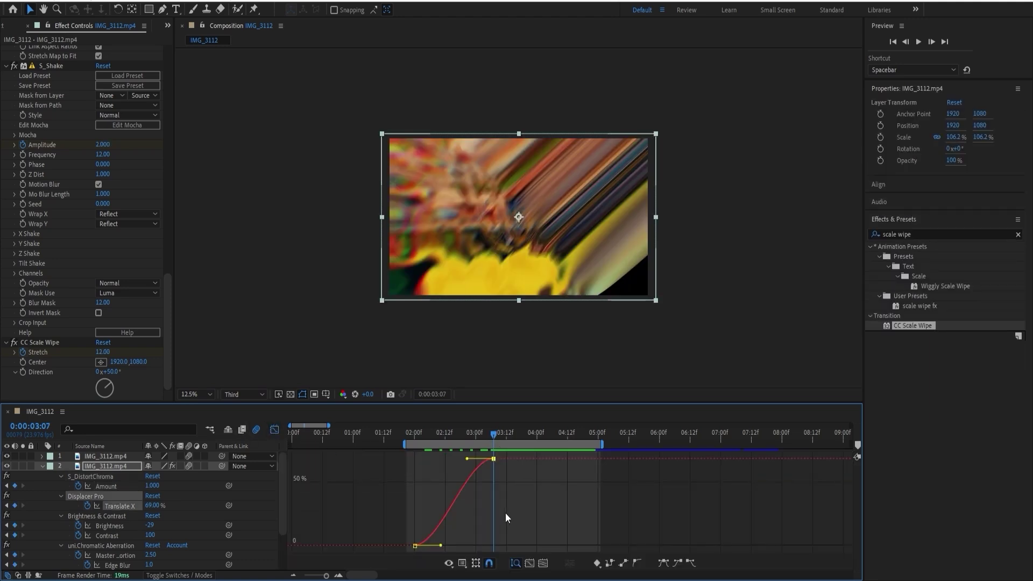
{"action": "left_click_drag", "start_coordinate": [467, 458], "coordinate": [492, 506]}
{"action": "left_click", "coordinate": [109, 525]}
{"action": "left_click_drag", "start_coordinate": [467, 545], "coordinate": [492, 501]}
{"action": "left_click", "coordinate": [107, 536]}
{"action": "left_click_drag", "start_coordinate": [467, 458], "coordinate": [492, 506]}
Apply the same steep curve shape to the chromatic aberration, S_Shake and CC Scale Wipe properties, and preview the transition
{"action": "left_click", "coordinate": [115, 555]}
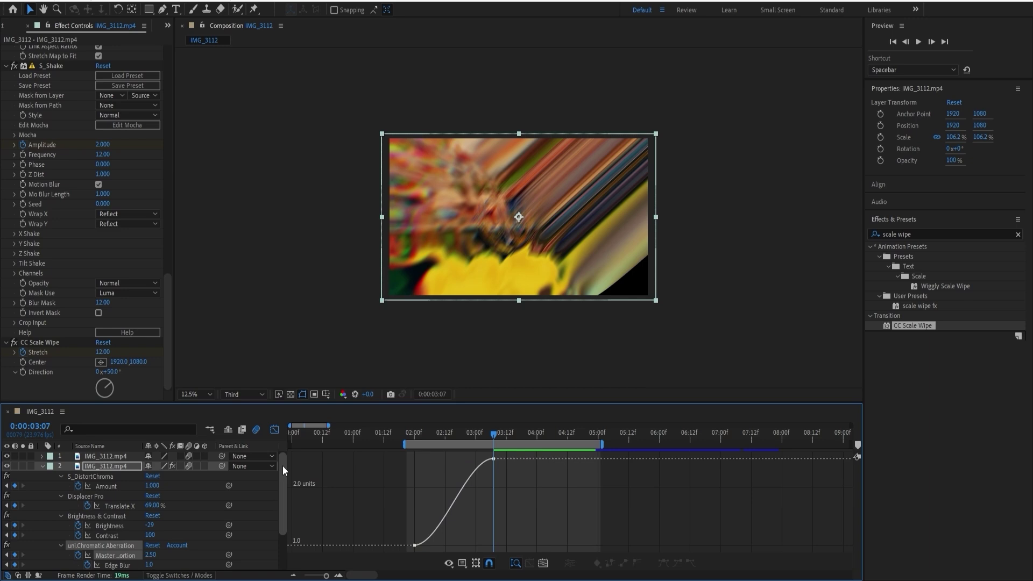
{"action": "left_click_drag", "start_coordinate": [467, 458], "coordinate": [488, 513]}
{"action": "left_click", "coordinate": [117, 566]}
{"action": "scroll", "coordinate": [120, 538], "scroll_direction": "down", "scroll_amount": 3}
{"action": "left_click", "coordinate": [119, 526]}
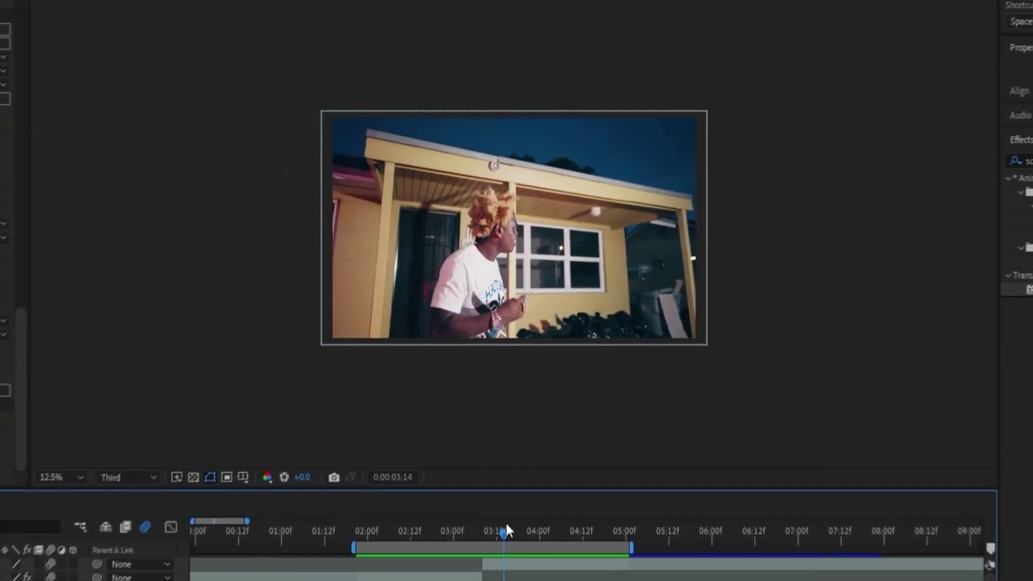
{"action": "key", "text": "space"}
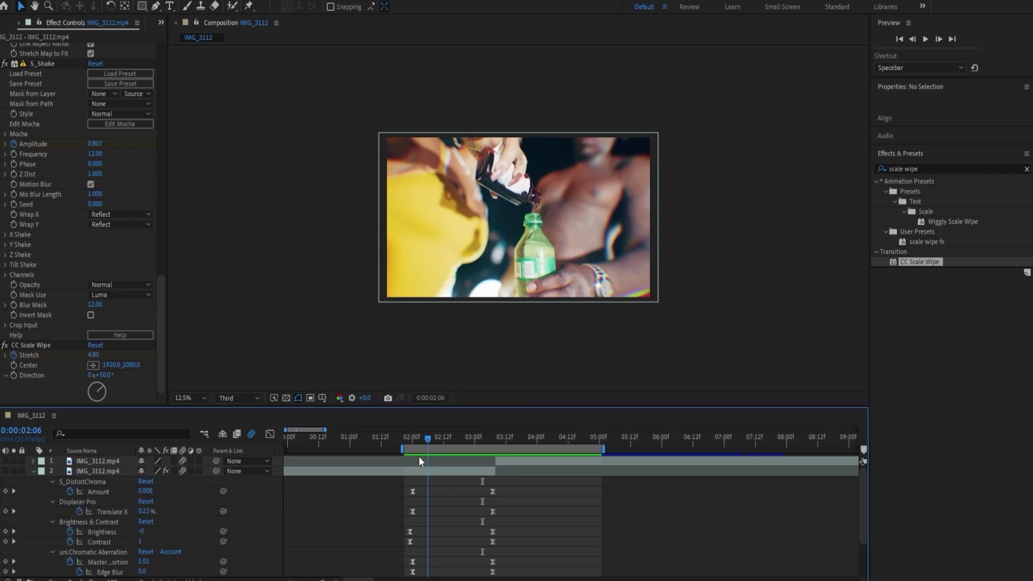
Show the earlier segment's Scale property and set a keyframe for it at 0:00:02:00
{"action": "left_click", "coordinate": [426, 467]}
{"action": "key", "text": "s"}
{"action": "left_click", "coordinate": [68, 478]}
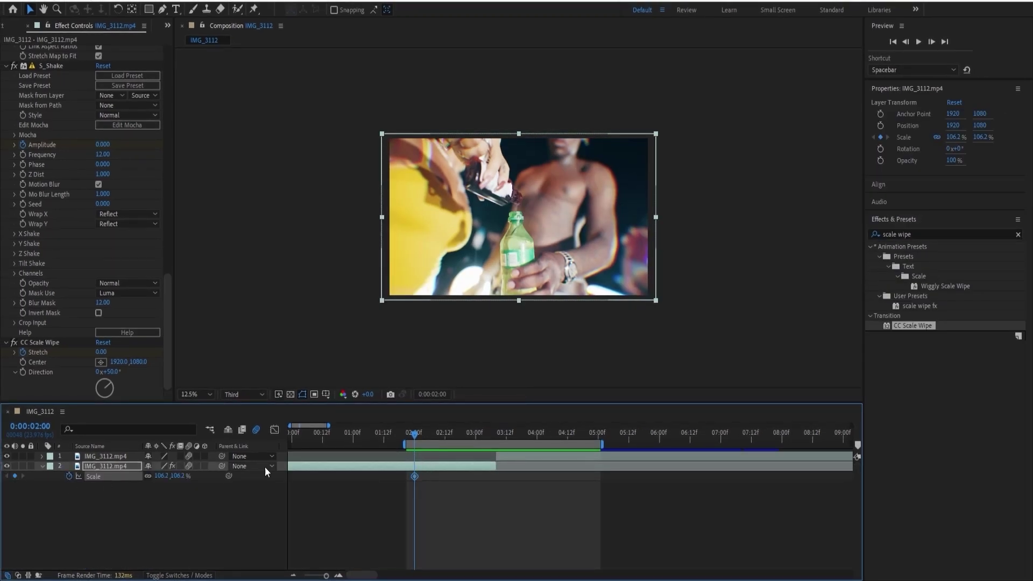
At 0:00:03:07, move the earlier segment's anchor point to the frame's upper-right corner, at about 3426, 101
{"action": "left_click_drag", "start_coordinate": [416, 433], "coordinate": [492, 434]}
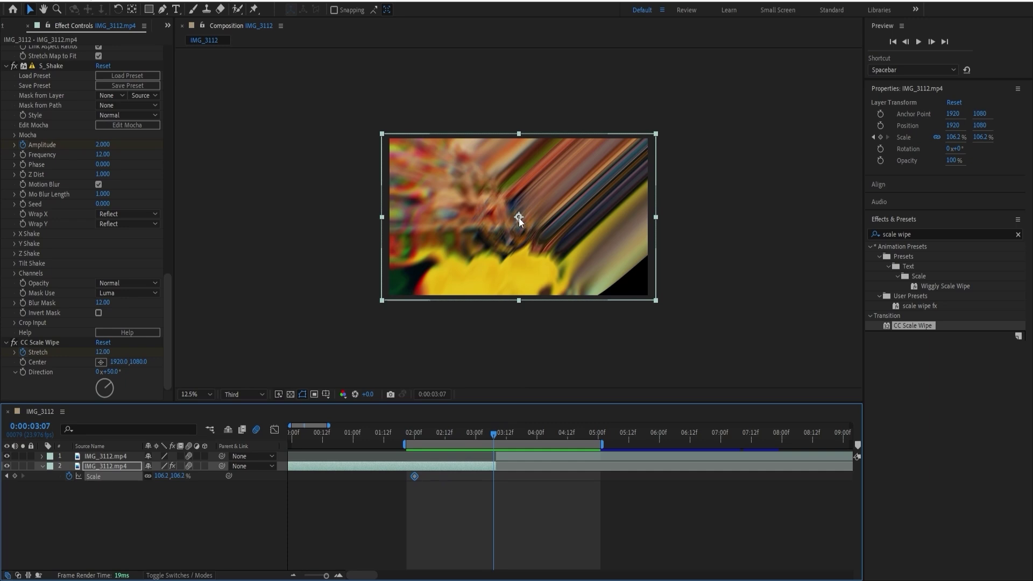
{"action": "key", "text": "y"}
{"action": "left_click_drag", "start_coordinate": [518, 219], "coordinate": [518, 218]}
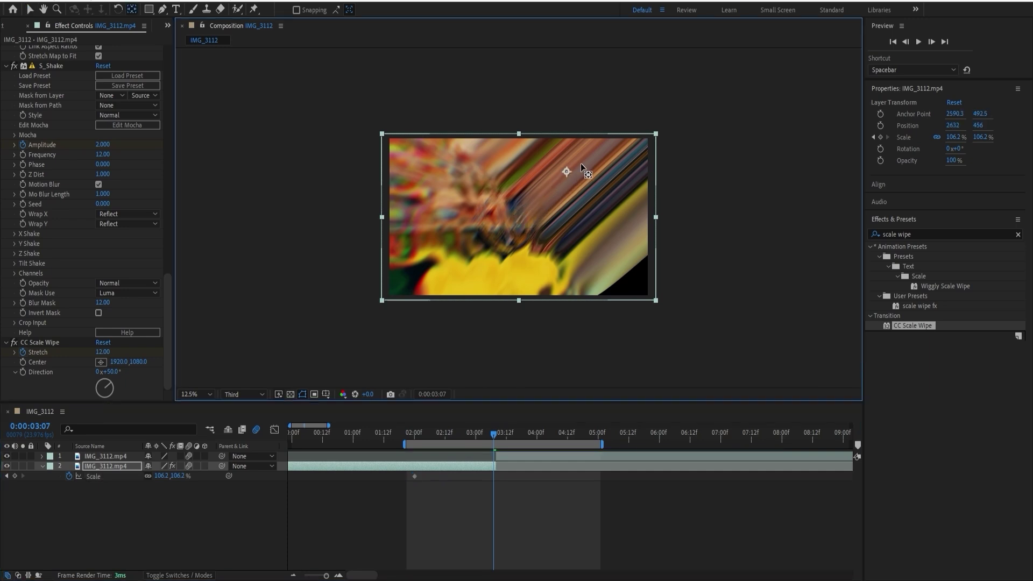
{"action": "left_click_drag", "start_coordinate": [620, 148], "coordinate": [627, 143]}
{"action": "left_click", "coordinate": [471, 508]}
{"action": "key", "text": "v"}
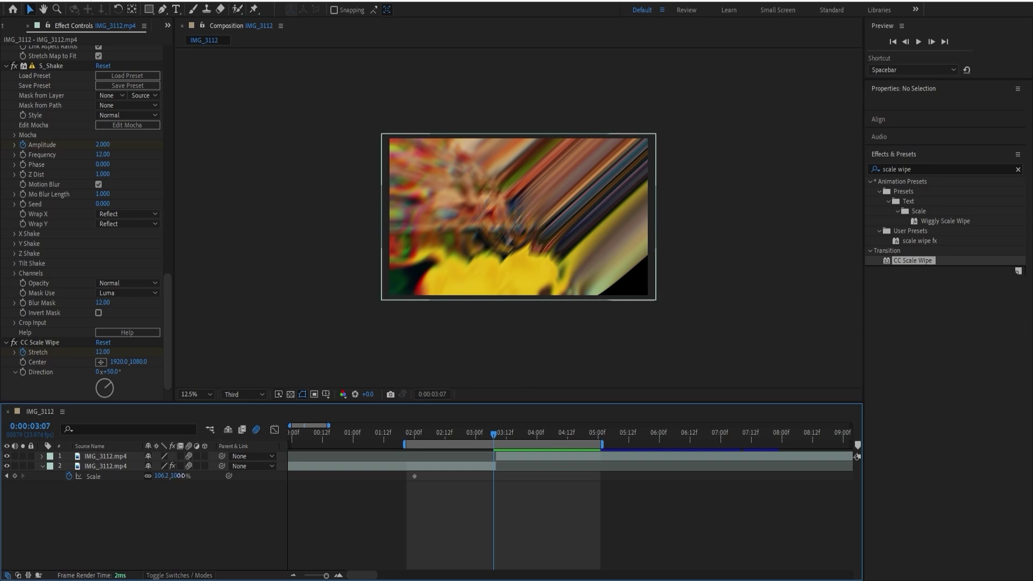
Set the earlier segment's Scale to about 141.2% at 0:00:03:07 and ease its keyframes into an accelerating curve
{"action": "left_click_drag", "start_coordinate": [181, 476], "coordinate": [197, 473]}
{"action": "left_click_drag", "start_coordinate": [502, 491], "coordinate": [362, 477]}
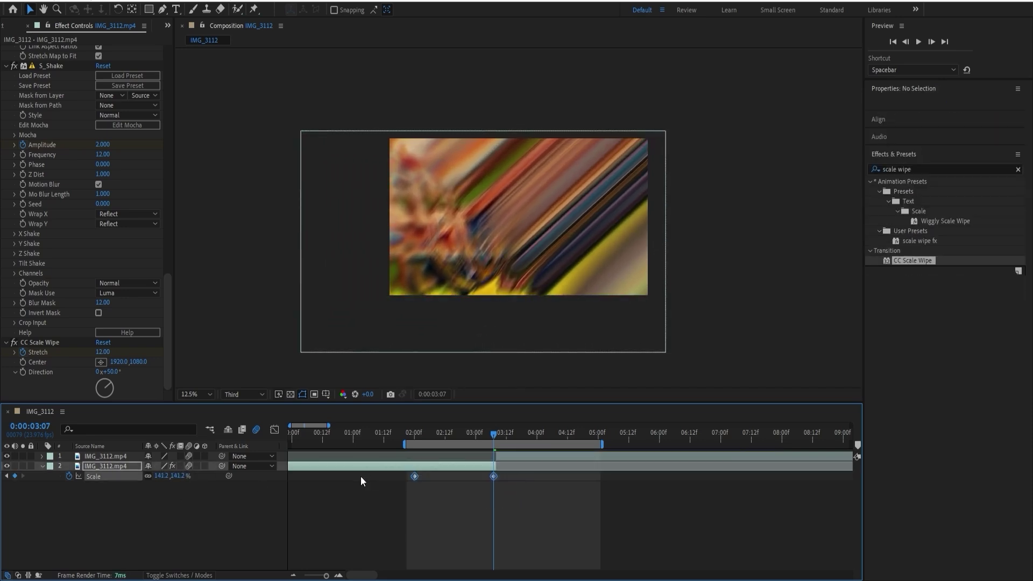
{"action": "left_click", "coordinate": [274, 429]}
{"action": "left_click", "coordinate": [468, 466]}
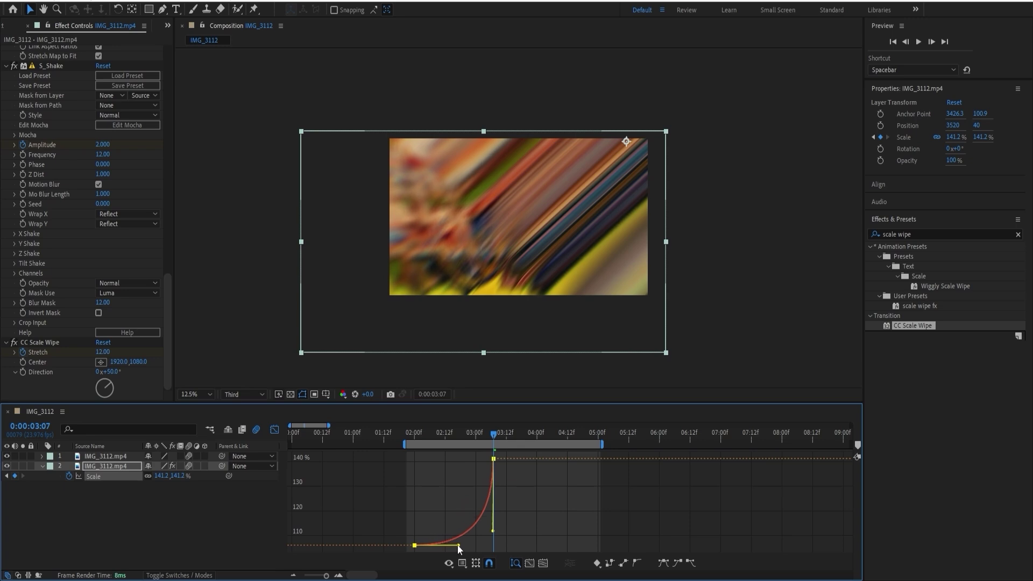
{"action": "left_click_drag", "start_coordinate": [494, 435], "coordinate": [471, 434]}
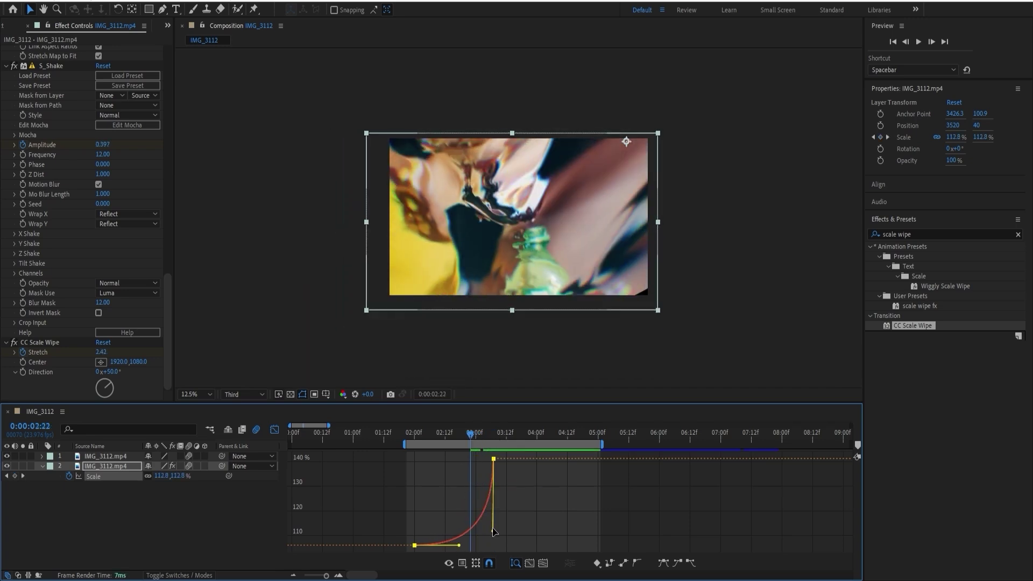
{"action": "left_click_drag", "start_coordinate": [494, 531], "coordinate": [504, 489]}
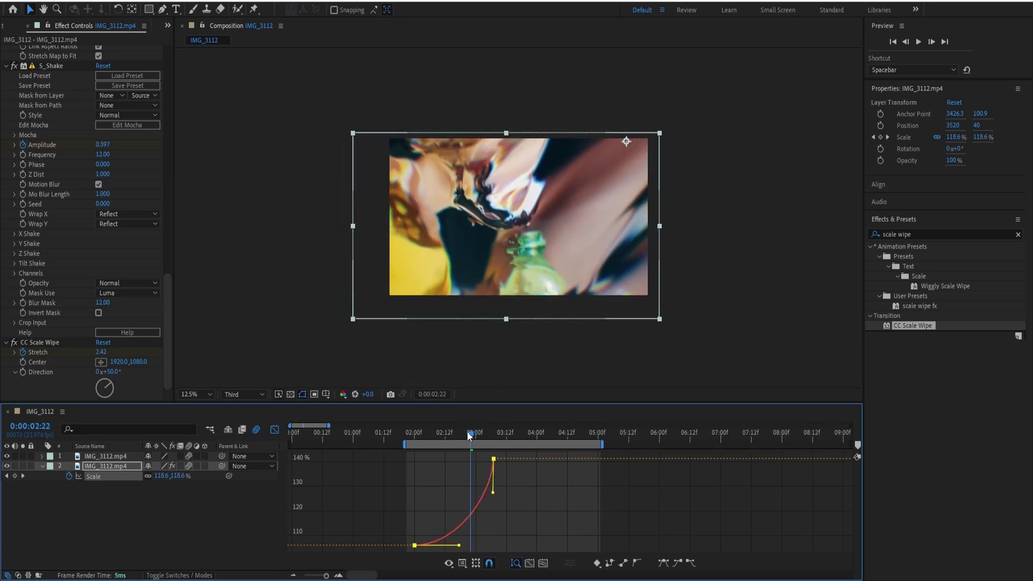
{"action": "left_click_drag", "start_coordinate": [469, 436], "coordinate": [499, 439]}
{"action": "left_click", "coordinate": [276, 430]}
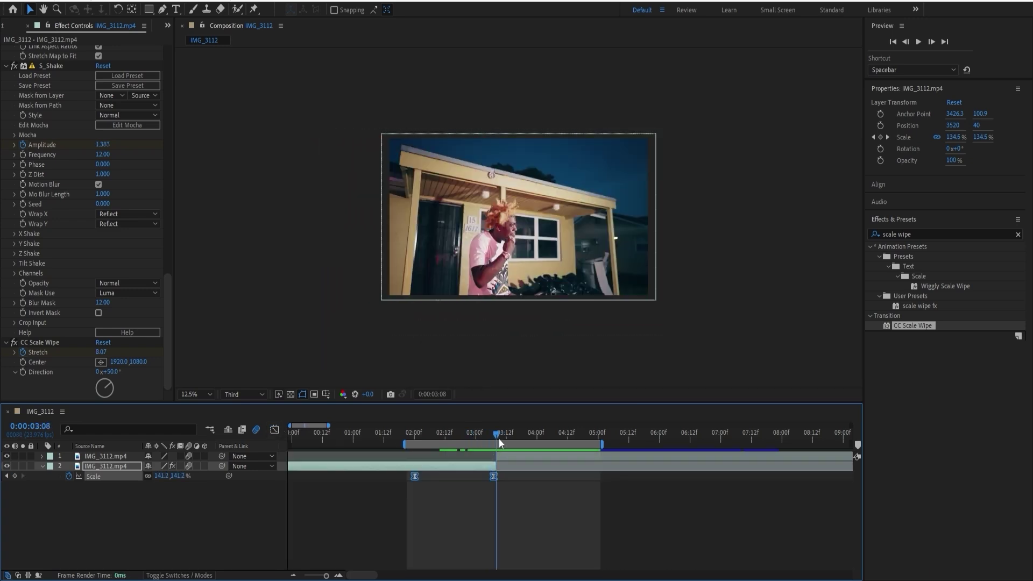
Copy all six effects from the earlier segment and paste them onto the later segment at 0:00:03:08
{"action": "left_click", "coordinate": [510, 456]}
{"action": "left_click", "coordinate": [482, 466]}
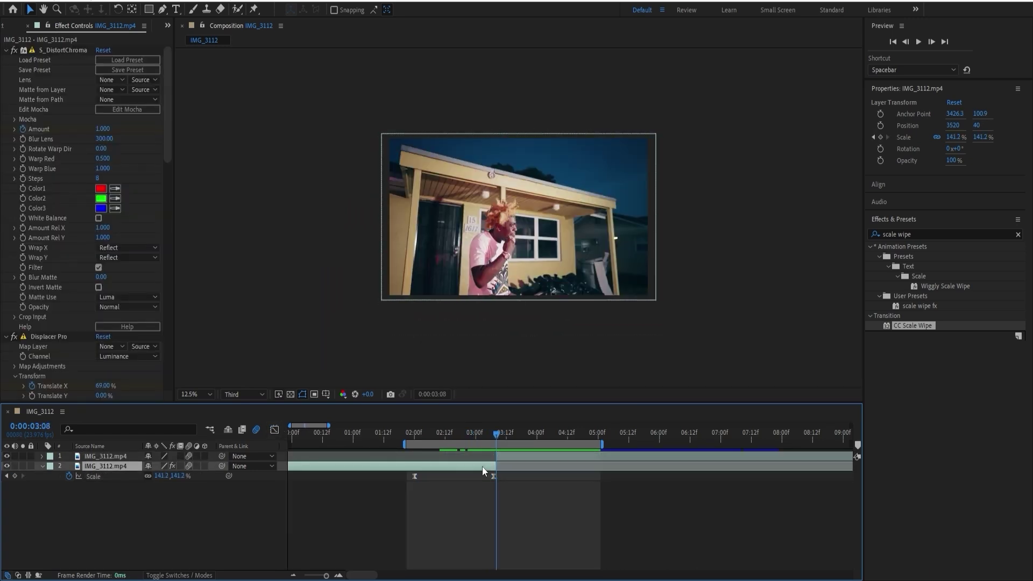
{"action": "left_click", "coordinate": [532, 453]}
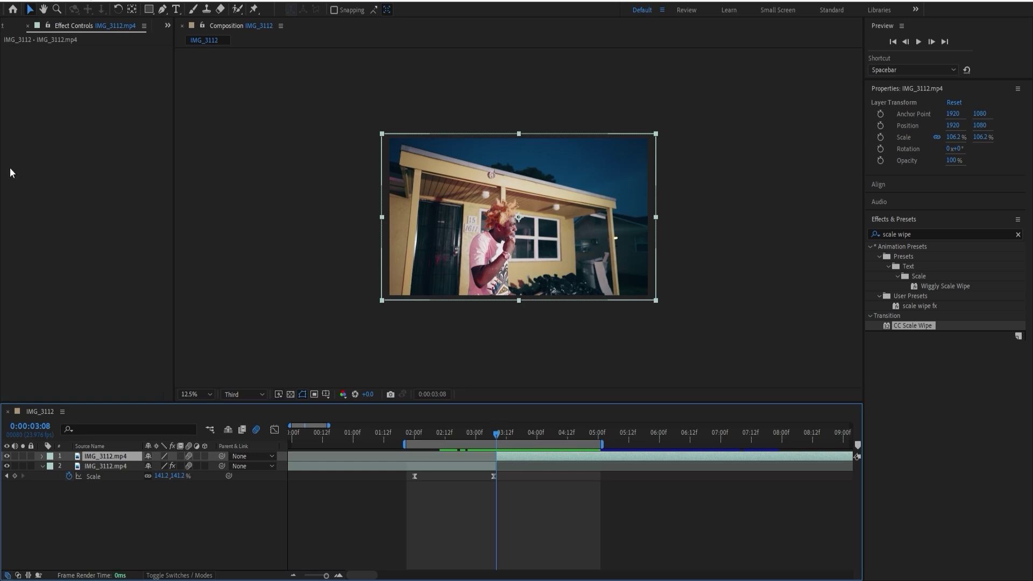
{"action": "left_click", "coordinate": [477, 466]}
{"action": "key", "text": "u"}
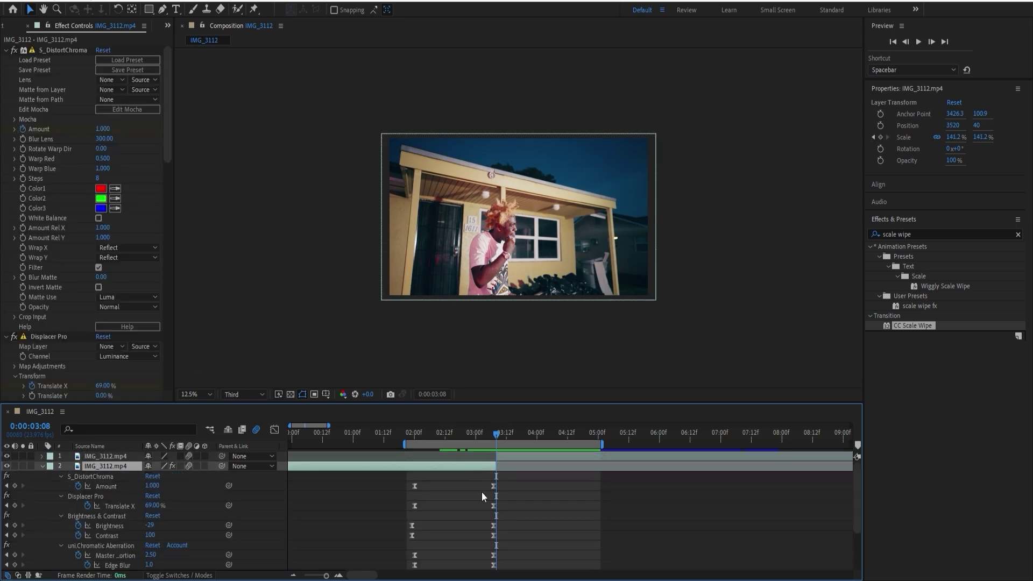
{"action": "left_click", "coordinate": [67, 50]}
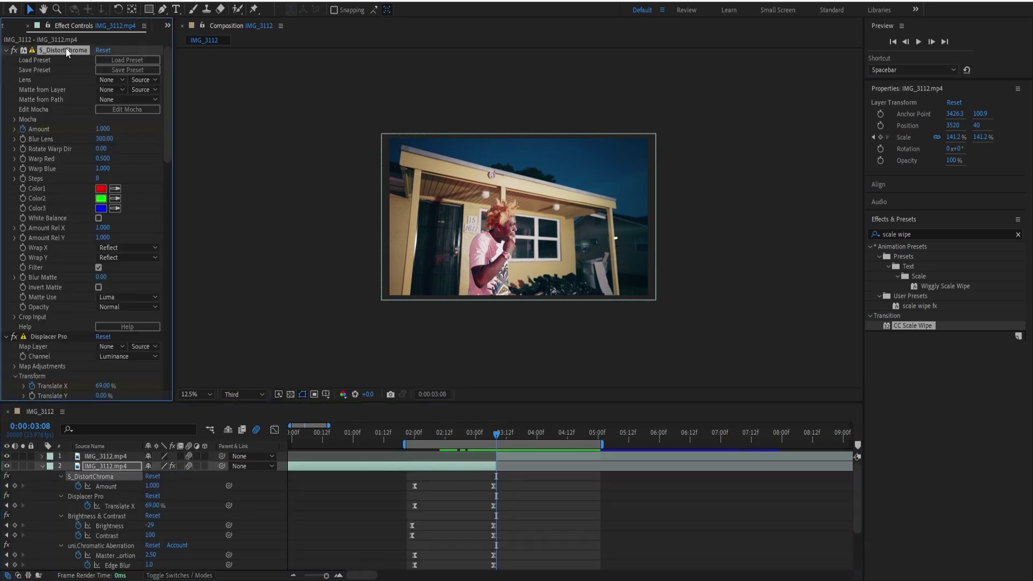
{"action": "key", "text": "ctrl+a"}
{"action": "left_click", "coordinate": [6, 50]}
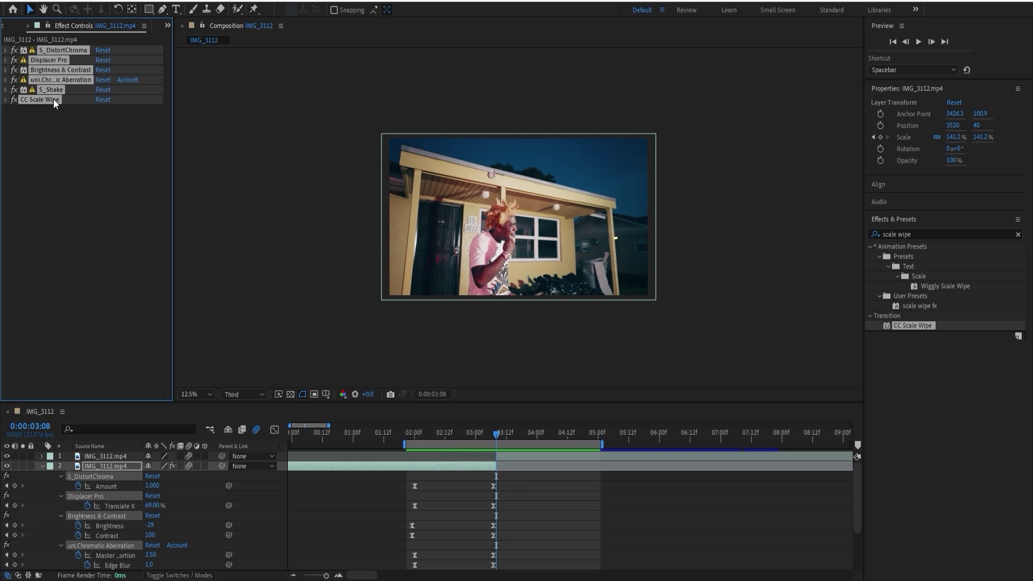
{"action": "left_click", "coordinate": [504, 461]}
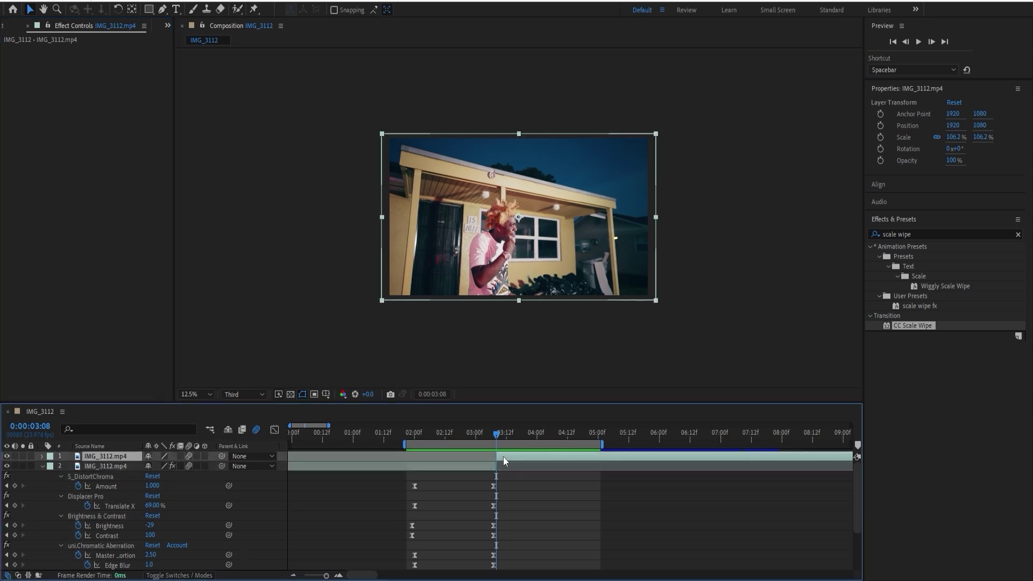
{"action": "key", "text": "ctrl+v"}
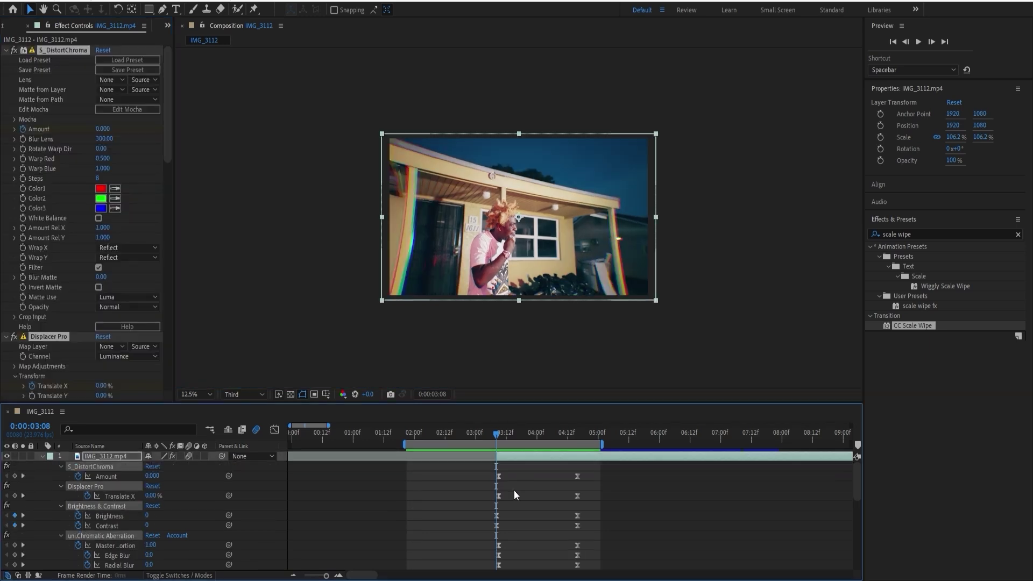
Shift all the pasted effect keyframes one frame earlier so S_DistortChroma's first Amount keyframe sits at 0:00:03:08
{"action": "left_click_drag", "start_coordinate": [486, 467], "coordinate": [619, 467]}
{"action": "scroll", "coordinate": [516, 484], "scroll_direction": "up", "scroll_amount": 5}
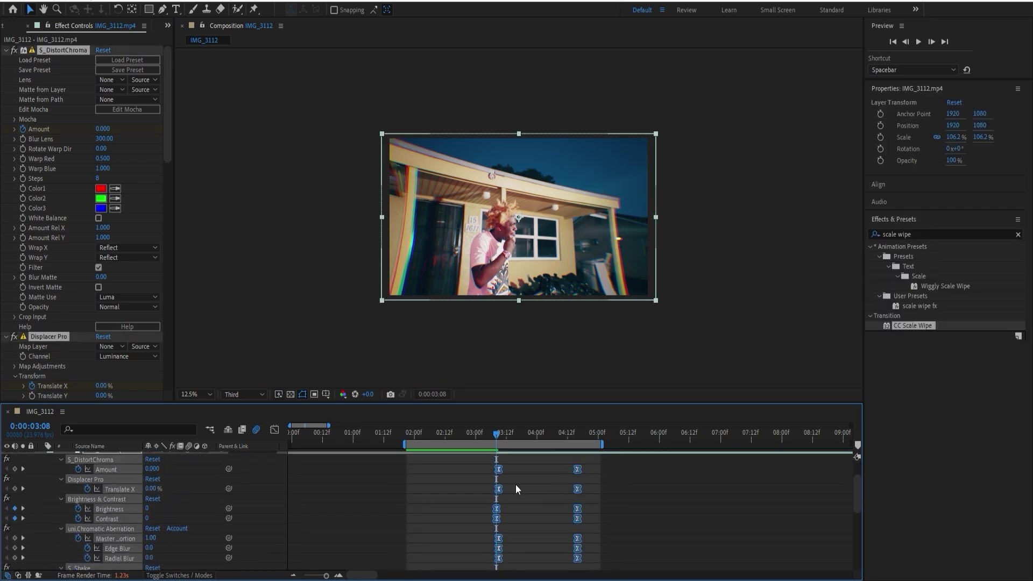
{"action": "left_click", "coordinate": [338, 576]}
{"action": "left_click", "coordinate": [338, 576]}
{"action": "left_click", "coordinate": [339, 576]}
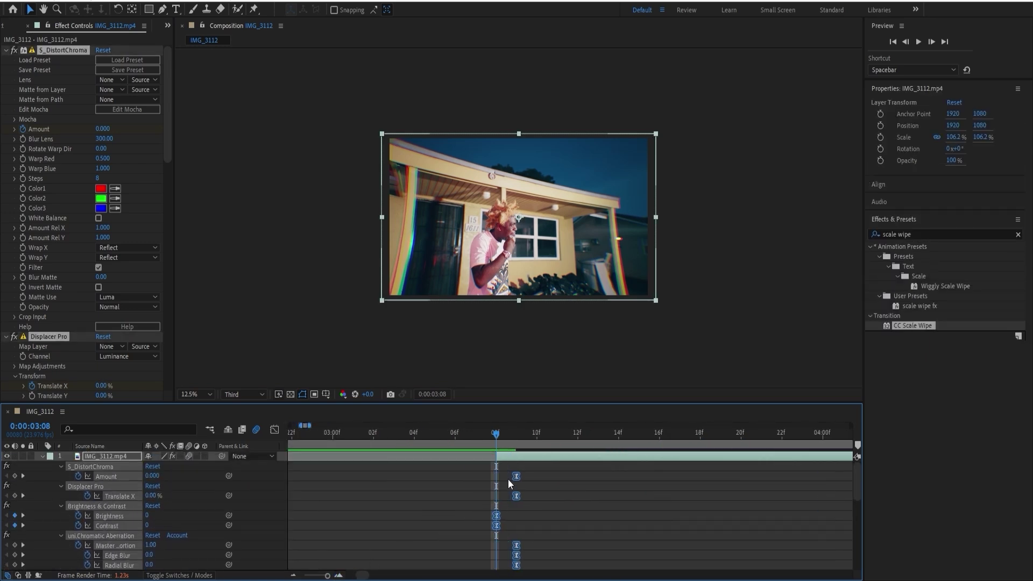
{"action": "left_click_drag", "start_coordinate": [519, 481], "coordinate": [499, 475]}
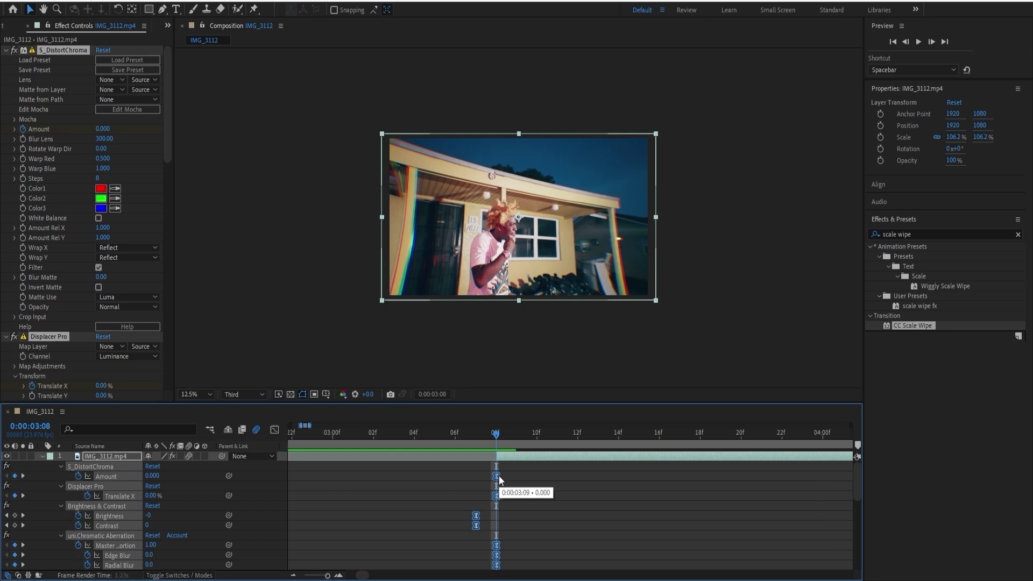
Align the later segment's first Brightness and Contrast keyframes with the other effects' starting keyframes at 0:00:03:08
{"action": "left_click", "coordinate": [477, 520]}
{"action": "left_click_drag", "start_coordinate": [479, 515], "coordinate": [470, 534]}
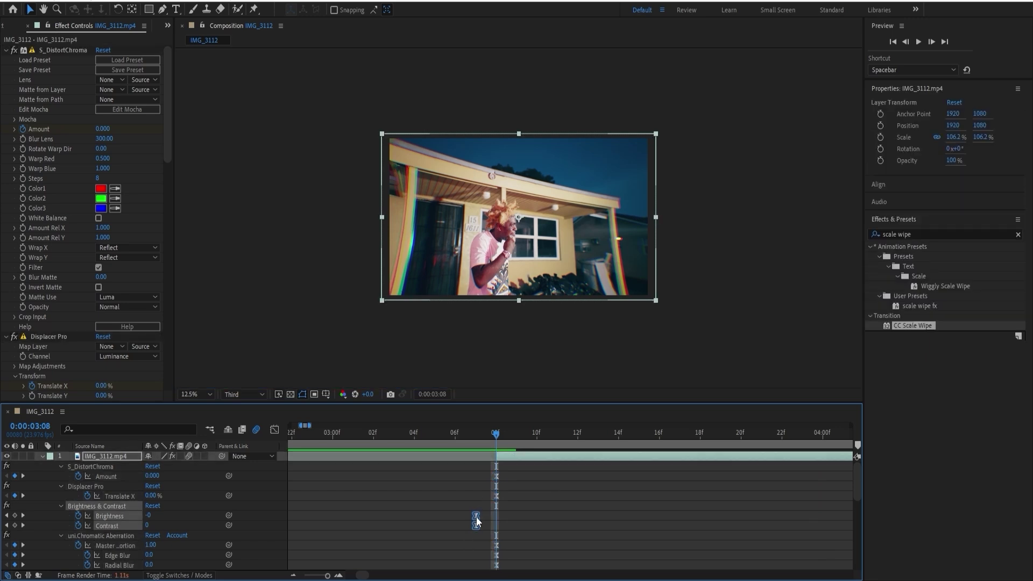
{"action": "scroll", "coordinate": [499, 510], "scroll_direction": "down", "scroll_amount": 3}
{"action": "left_click", "coordinate": [294, 575]}
{"action": "left_click", "coordinate": [294, 575]}
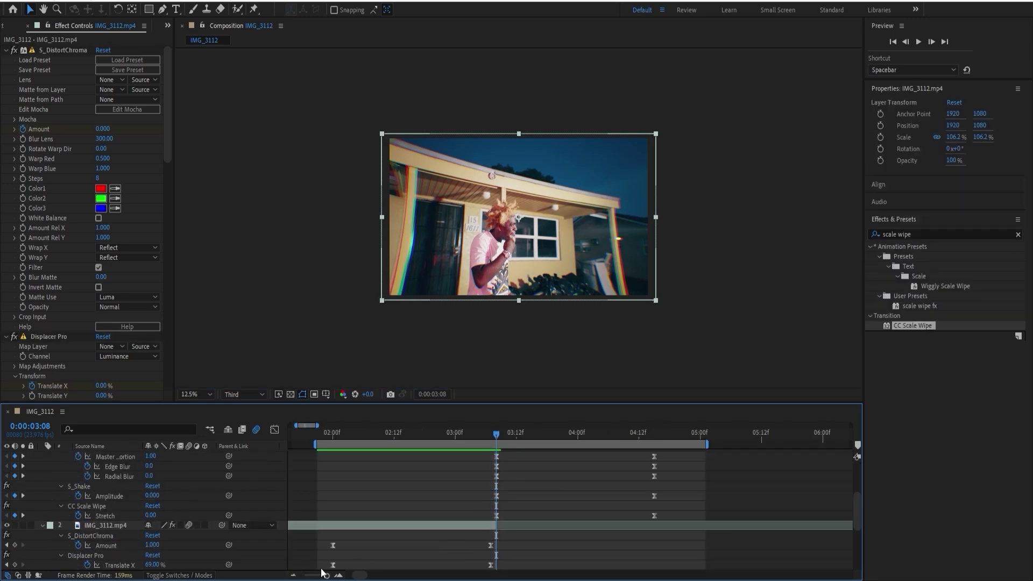
Time-reverse all the effect keyframes on the later segment so the distortion starts at full strength at 0:00:03:08
{"action": "scroll", "coordinate": [671, 542], "scroll_direction": "up", "scroll_amount": 1}
{"action": "left_click_drag", "start_coordinate": [670, 542], "coordinate": [473, 469]}
{"action": "right_click", "coordinate": [496, 477]}
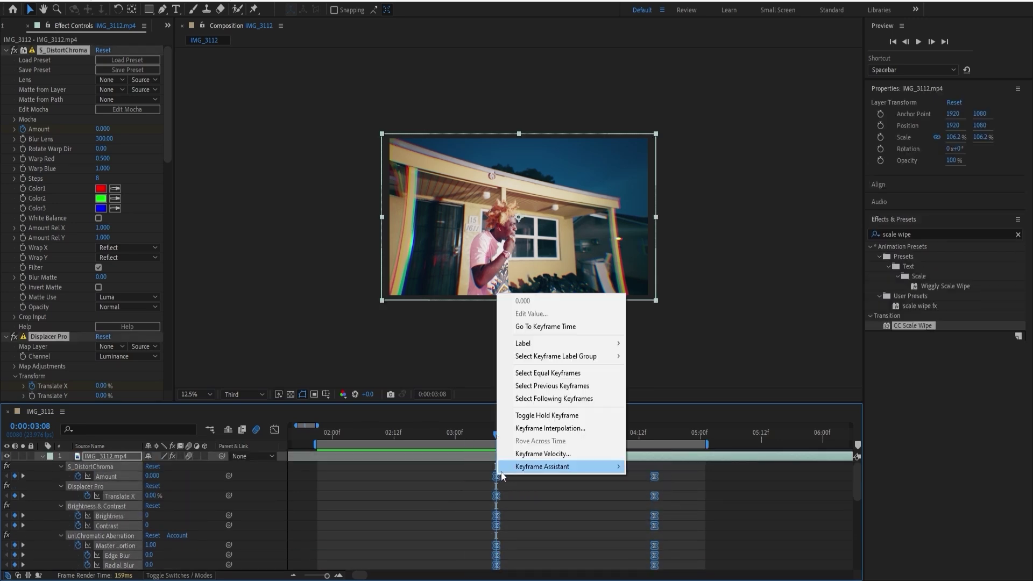
{"action": "mouse_move", "coordinate": [561, 467]}
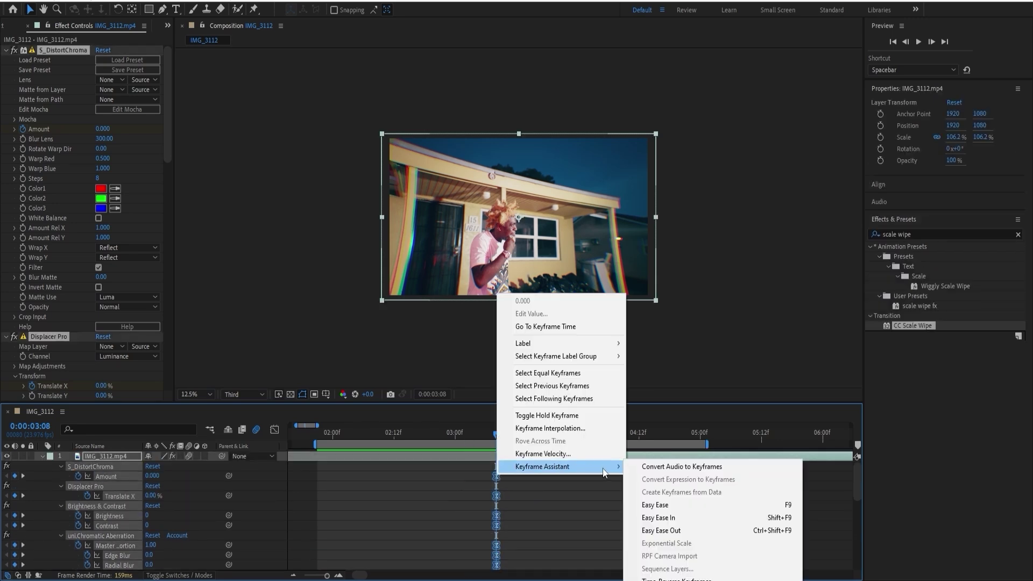
{"action": "left_click", "coordinate": [694, 579]}
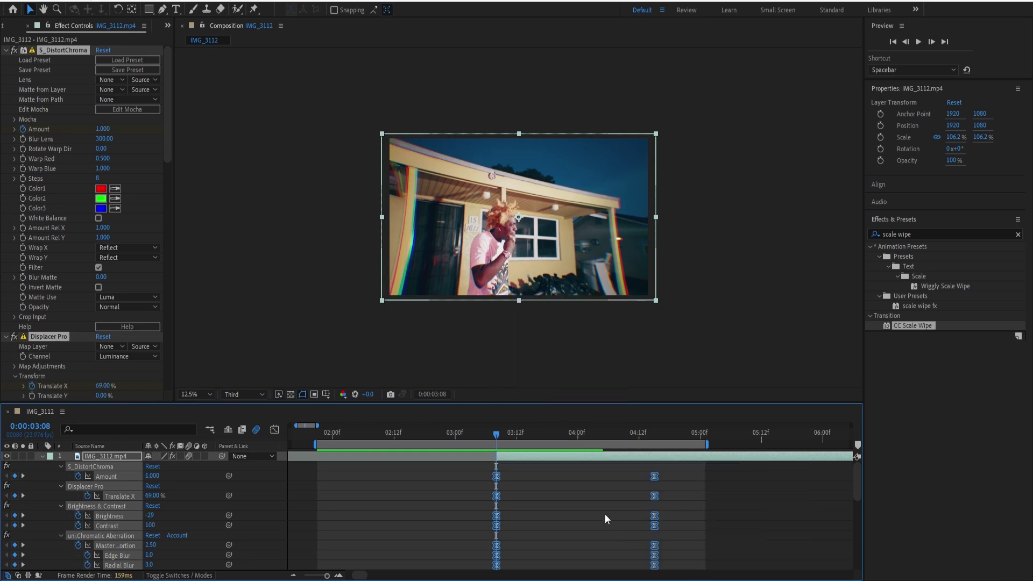
{"action": "left_click", "coordinate": [541, 476]}
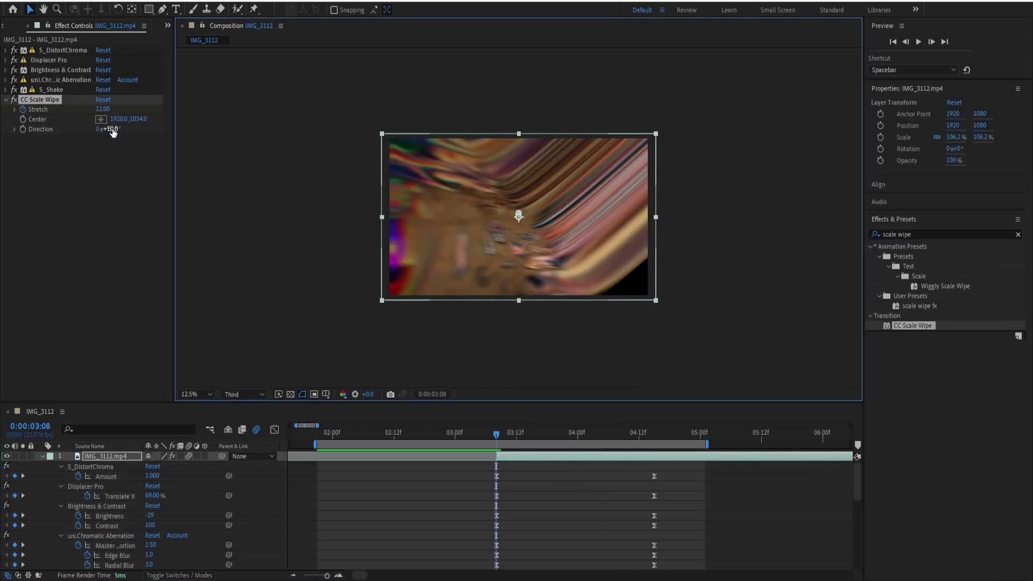
Set the later segment's CC Scale Wipe Direction to -130° and shift its Center horizontally to 2228.8, 1034.0
{"action": "left_click_drag", "start_coordinate": [113, 131], "coordinate": [43, 144]}
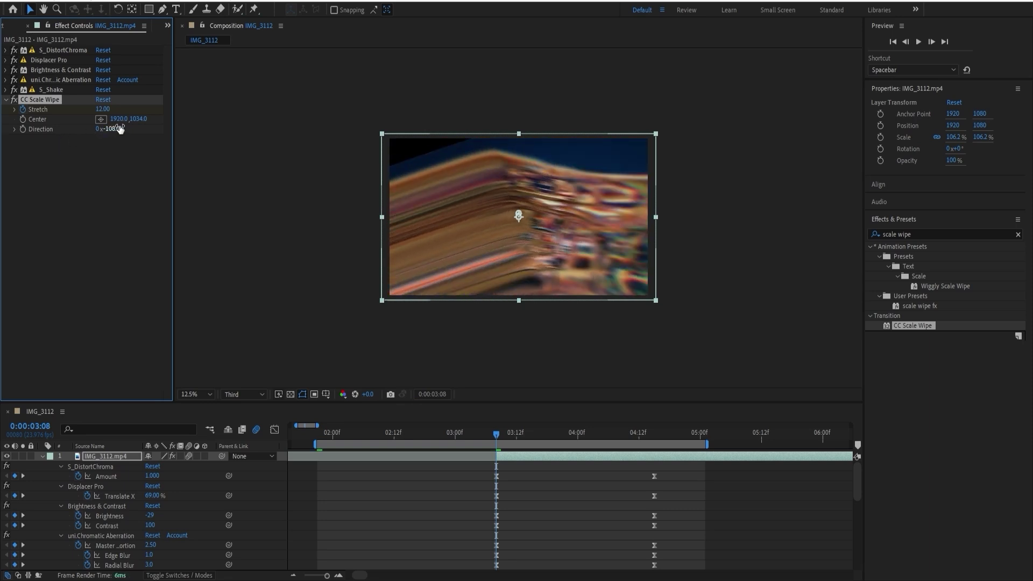
{"action": "left_click_drag", "start_coordinate": [119, 129], "coordinate": [103, 130]}
{"action": "left_click_drag", "start_coordinate": [519, 214], "coordinate": [541, 213]}
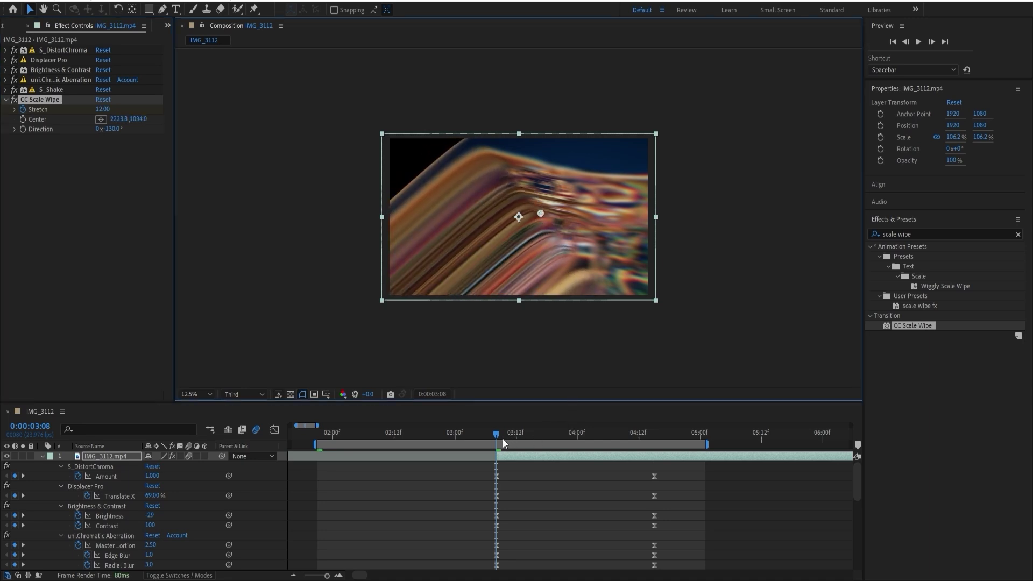
Add a Scale keyframe to the later segment at 0:00:03:08 and move that keyframe to about 0:00:04:08
{"action": "left_click_drag", "start_coordinate": [503, 438], "coordinate": [497, 438]}
{"action": "key", "text": "s"}
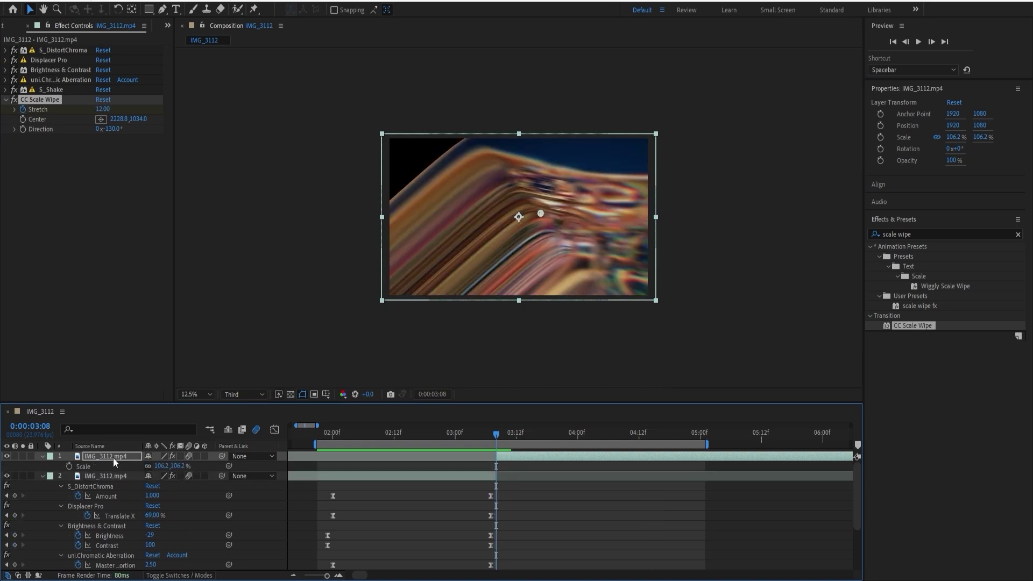
{"action": "left_click", "coordinate": [69, 466]}
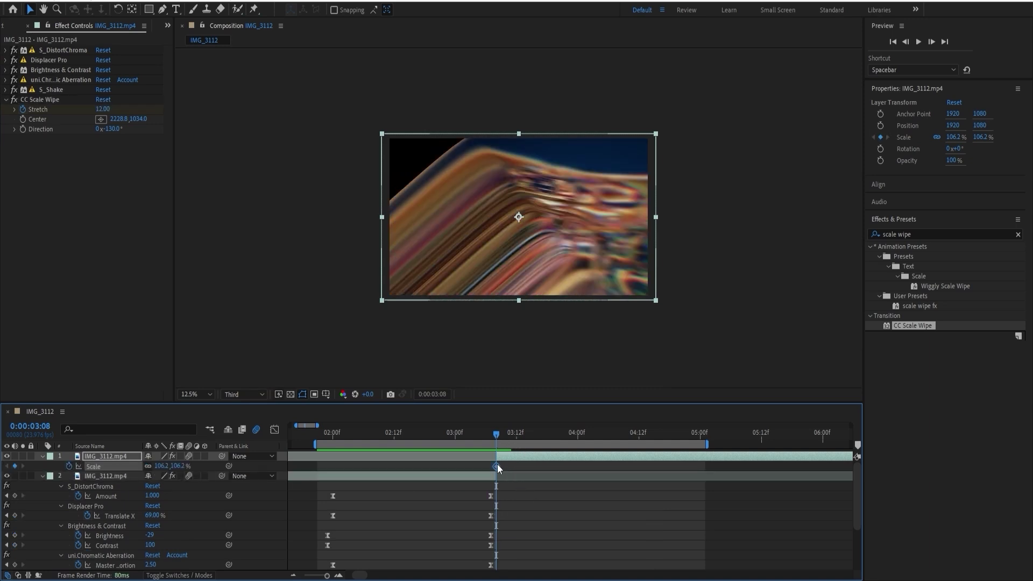
{"action": "left_click_drag", "start_coordinate": [497, 465], "coordinate": [606, 465]}
Move the later segment's anchor point to the picture's lower-left corner and set its Scale to 183.2% at 0:00:03:08
{"action": "key", "text": "y"}
{"action": "left_click_drag", "start_coordinate": [518, 217], "coordinate": [398, 293]}
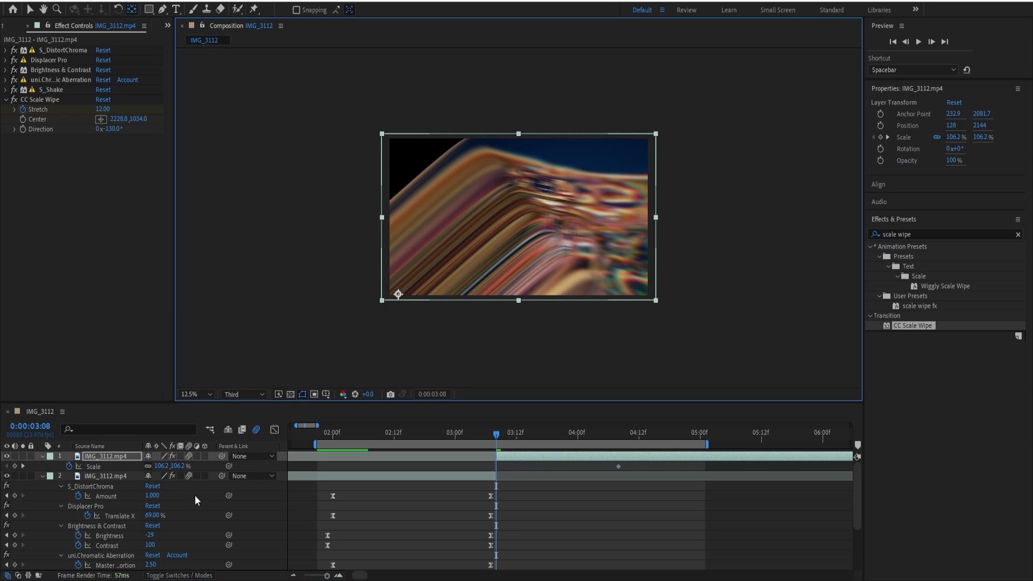
{"action": "key", "text": "v"}
{"action": "left_click_drag", "start_coordinate": [174, 466], "coordinate": [299, 468]}
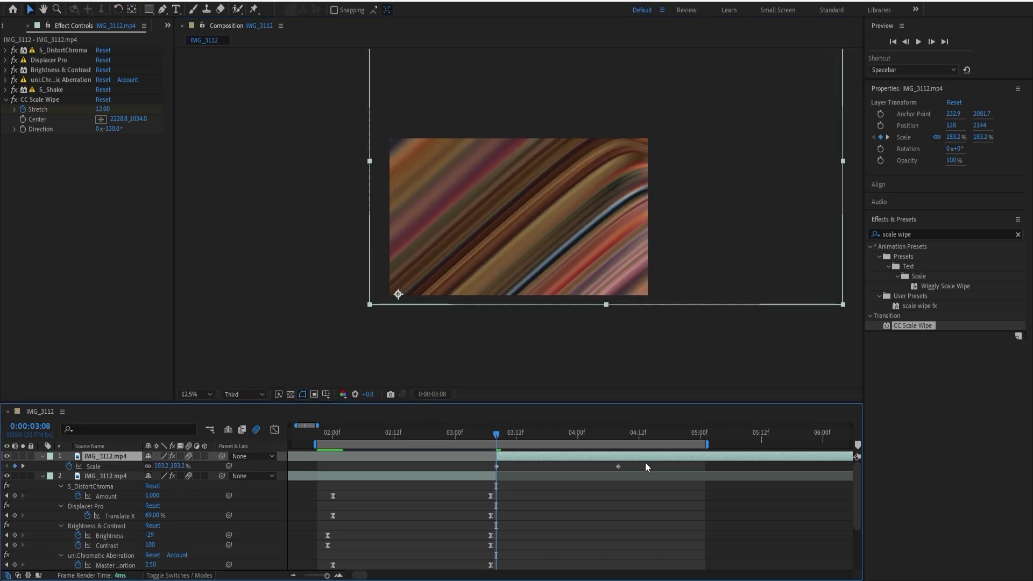
Ease the later segment's Scale keyframes into a fast-starting, decelerating curve and preview the transition
{"action": "left_click_drag", "start_coordinate": [645, 463], "coordinate": [437, 467]}
{"action": "left_click", "coordinate": [275, 430]}
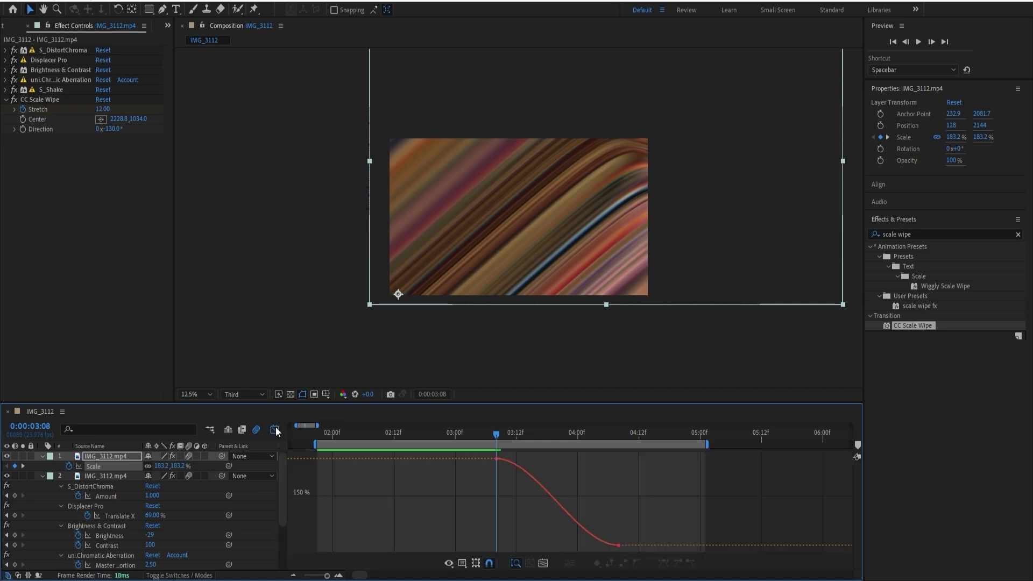
{"action": "left_click", "coordinate": [519, 466]}
{"action": "left_click_drag", "start_coordinate": [537, 459], "coordinate": [473, 491]}
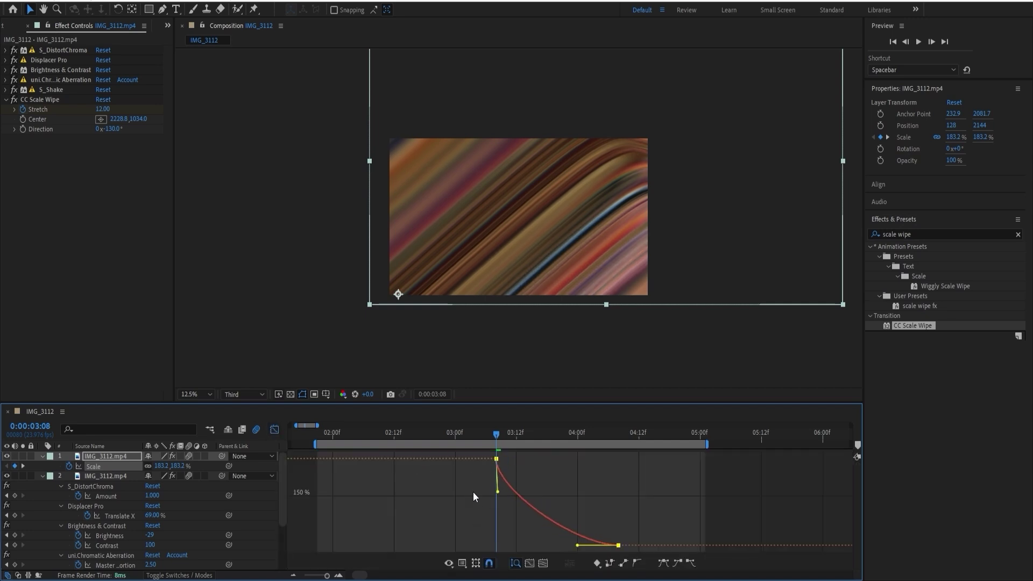
{"action": "key", "text": "space"}
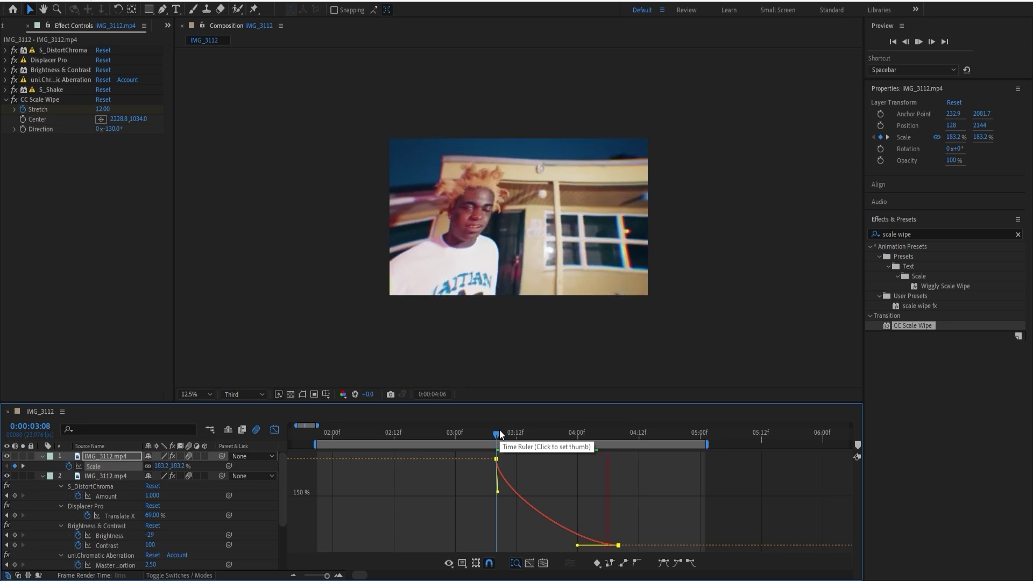
{"action": "left_click_drag", "start_coordinate": [499, 430], "coordinate": [350, 442]}
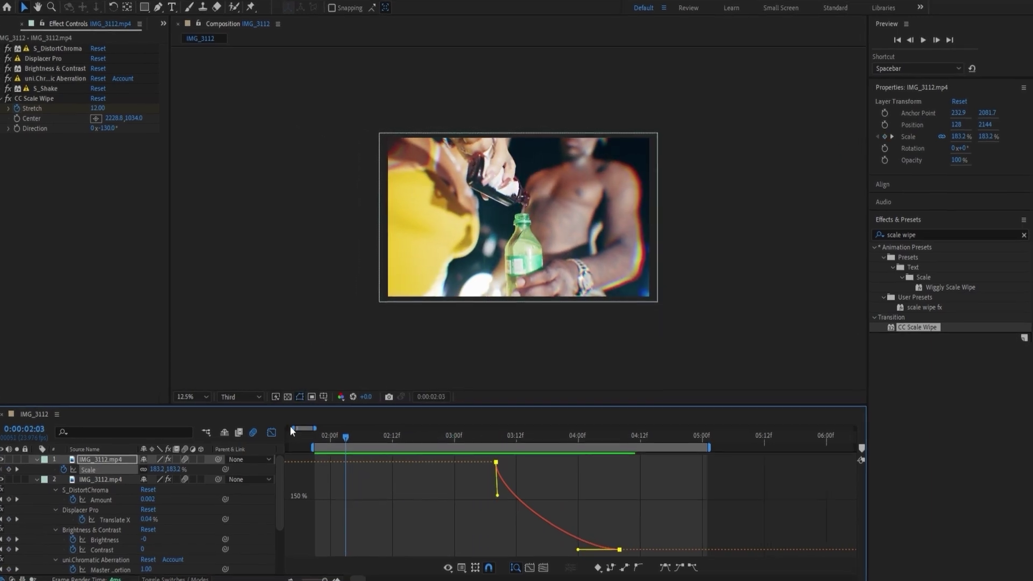